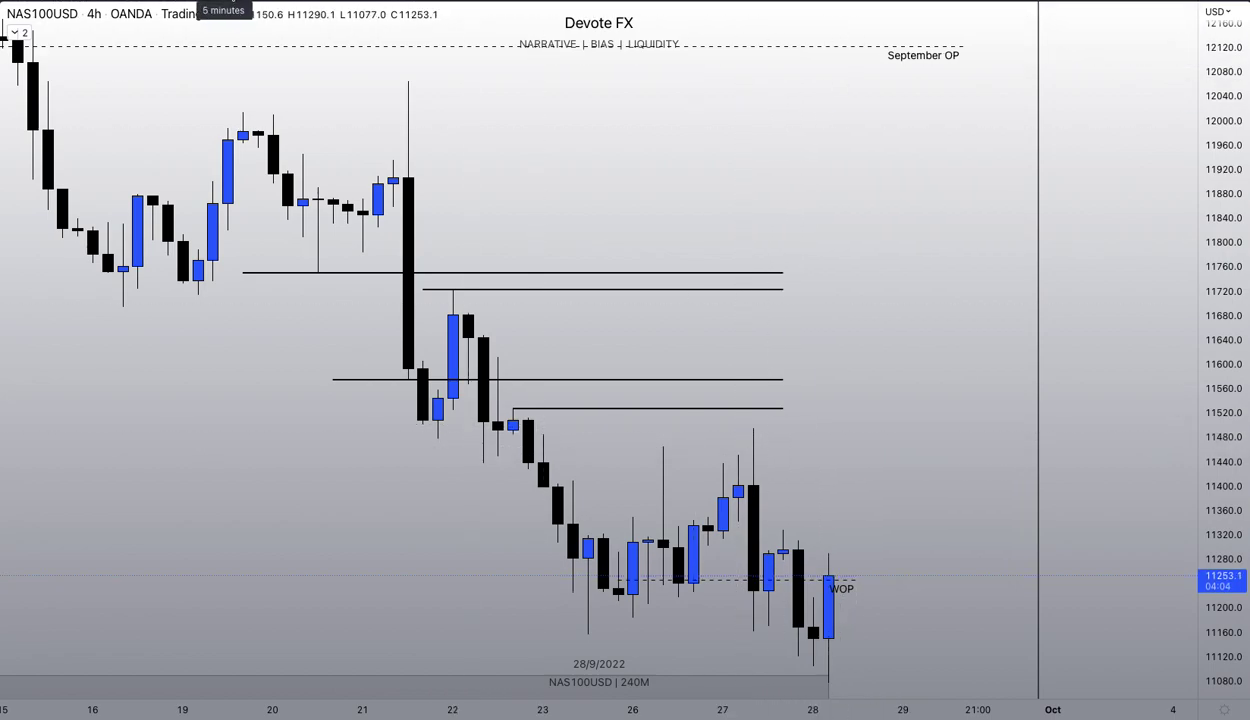
# Switch the NAS100USD chart to the 5-minute timeframe and review the price action of 26 to 28 September
pyautogui.click(223, 3)
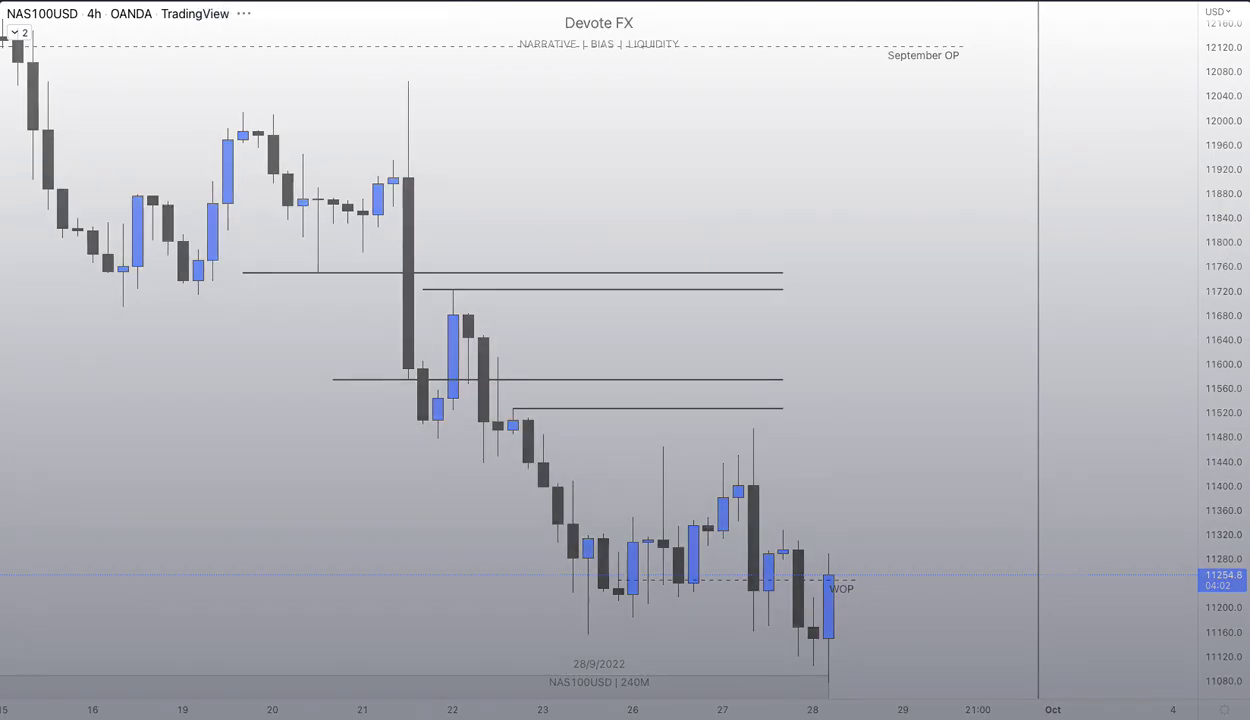
pyautogui.scroll(-10, 901, 477)
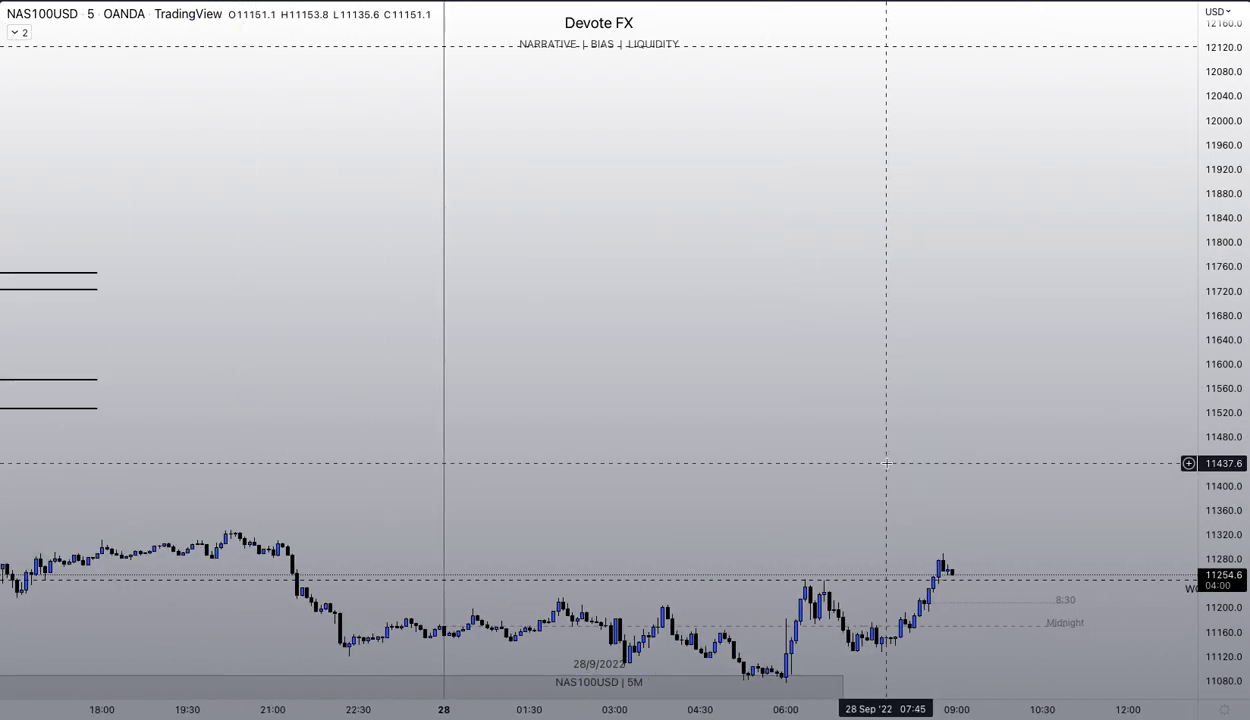
pyautogui.scroll(-3, 1000, 480)
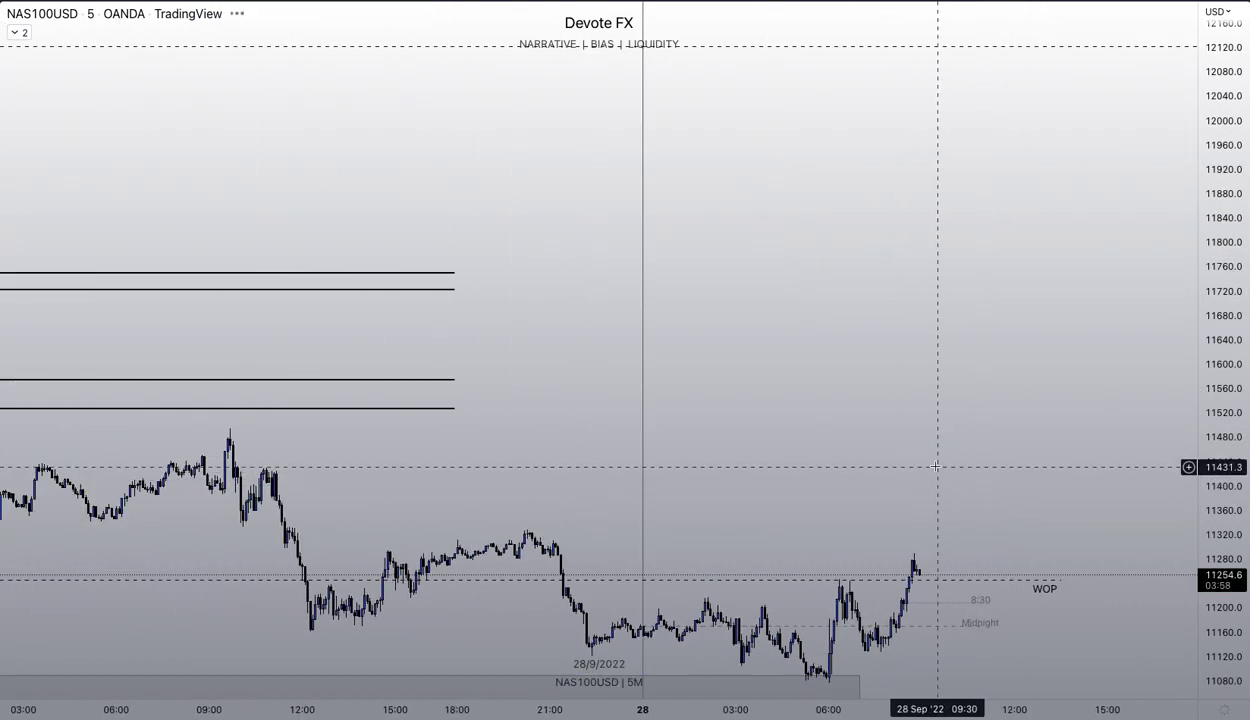
pyautogui.scroll(-5, 768, 355)
pyautogui.scroll(-5, 596, 249)
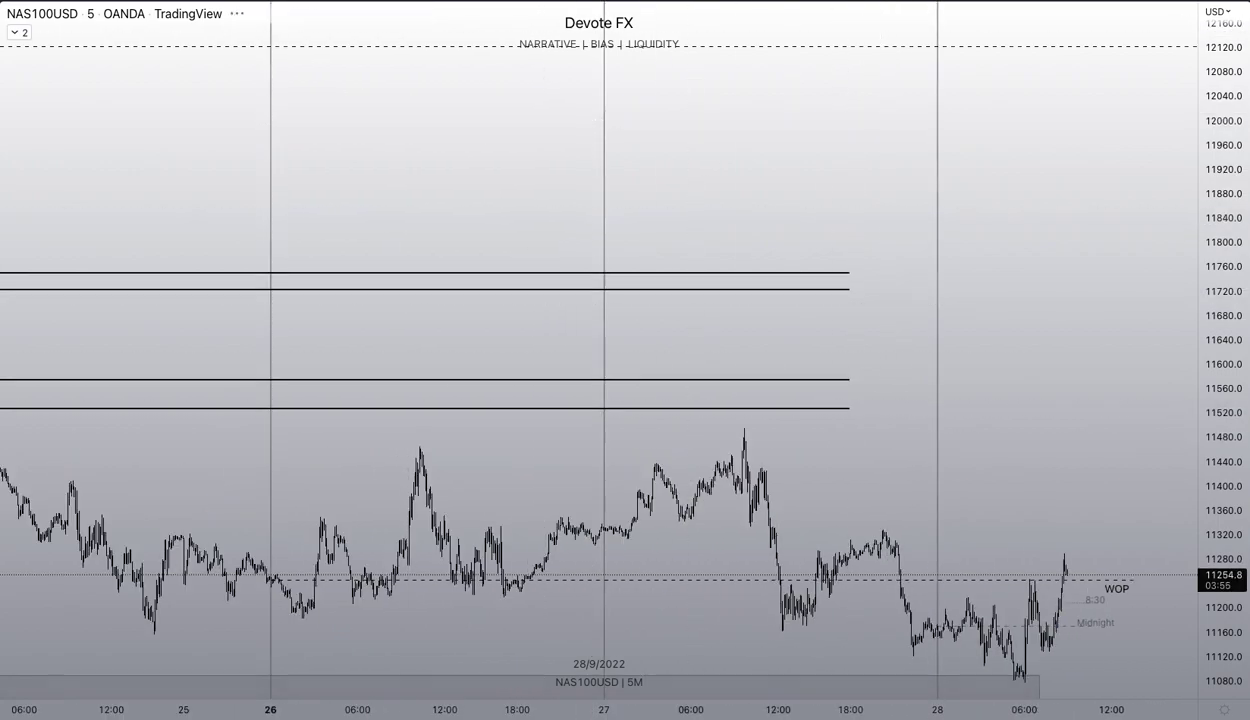
# Switch the chart to the 15-minute timeframe and bring the shaded zones below current price into view
pyautogui.click(257, 4)
pyautogui.scroll(5, 1000, 480)
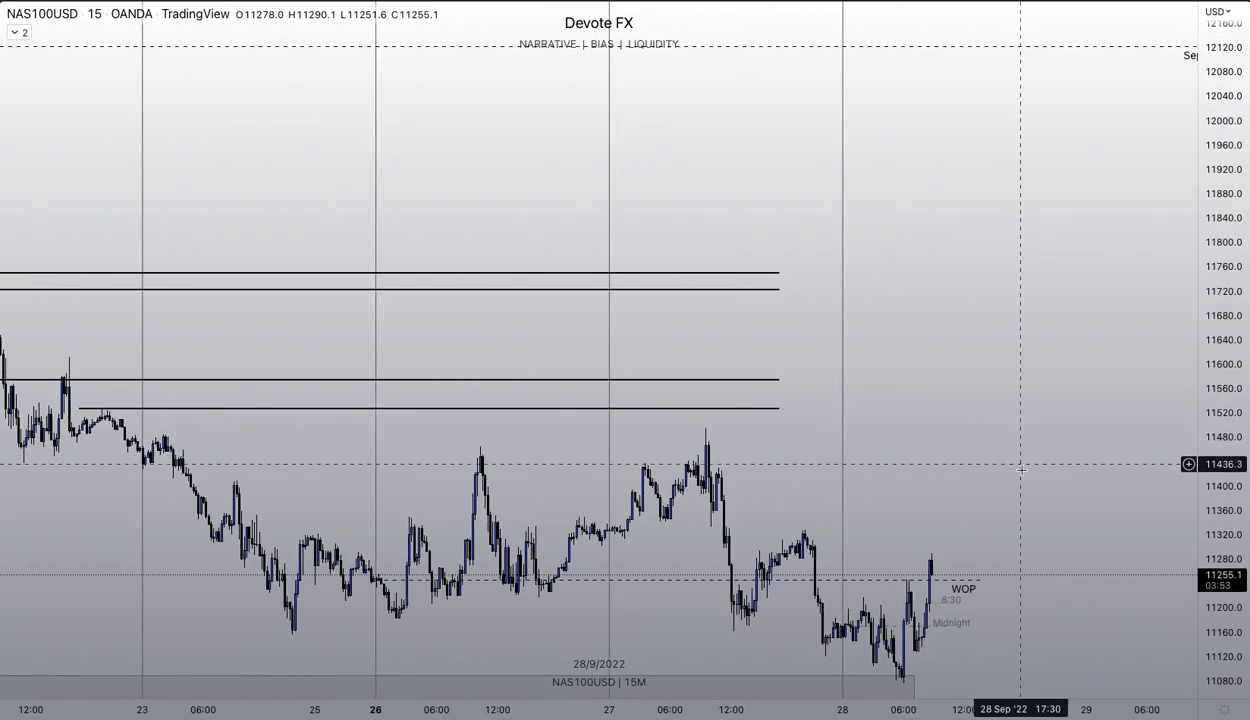
pyautogui.moveTo(1027, 460); pyautogui.dragTo(1025, 308)
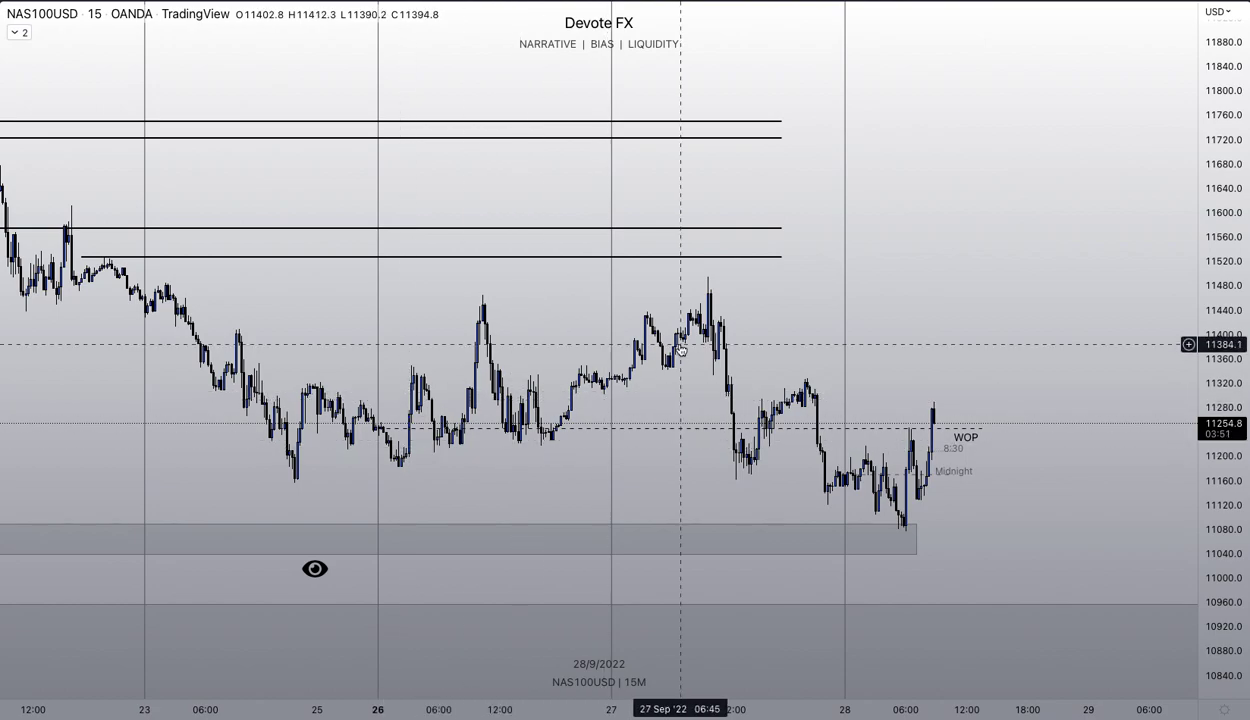
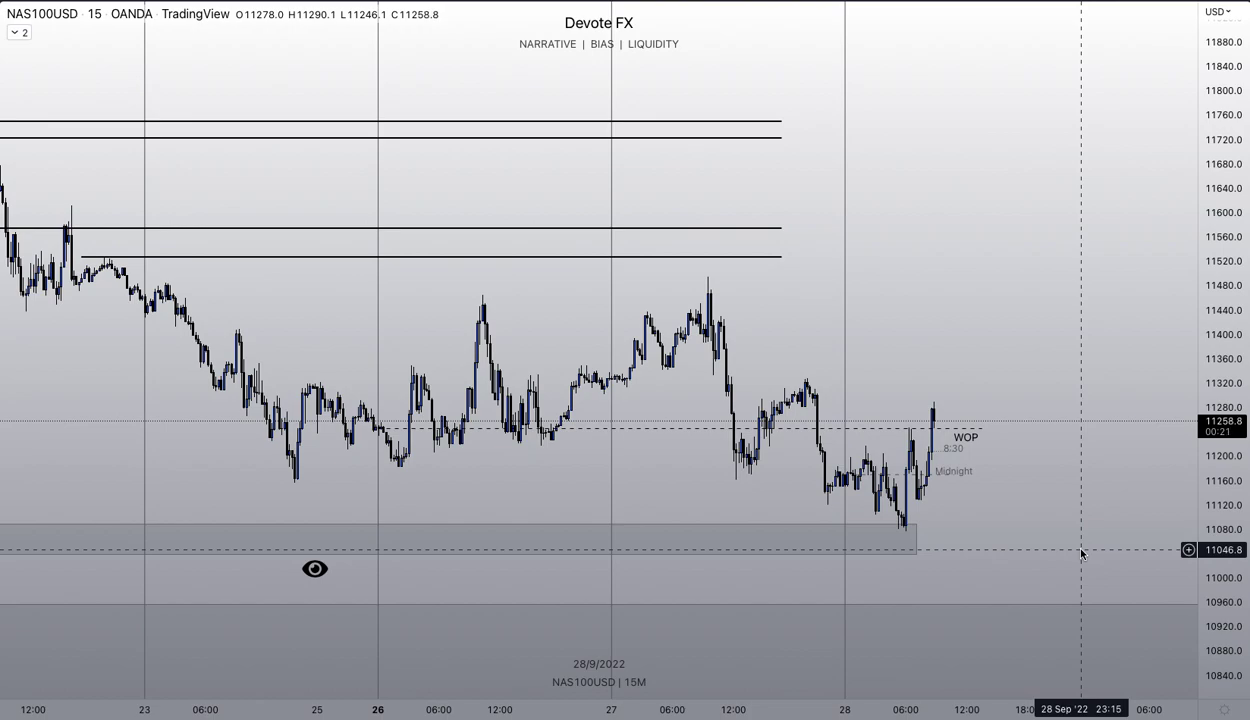
# Draw a horizontal trend line at the 27 September midnight open, 11328.4, from 00:00 to 21:45 that day
pyautogui.scroll(4, 1116, 362)
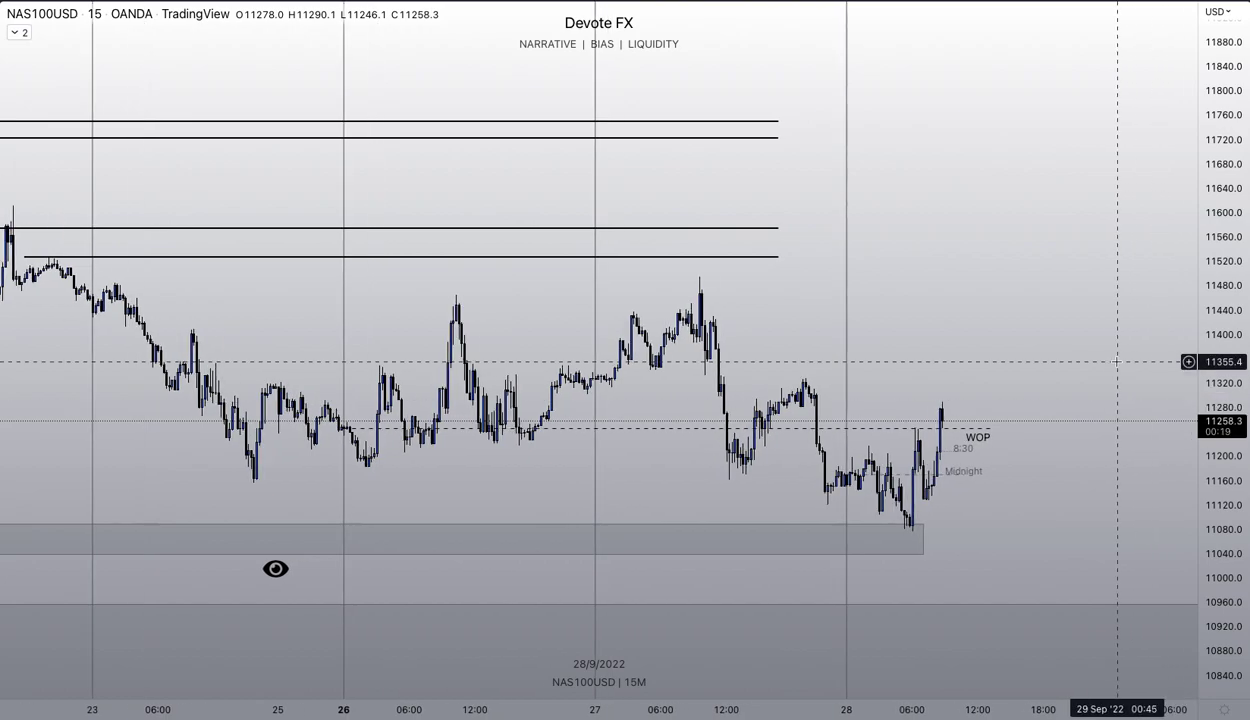
pyautogui.moveTo(1074, 522); pyautogui.dragTo(1012, 399)
pyautogui.scroll(3, 1097, 187)
pyautogui.hscroll(-5, 1097, 187)
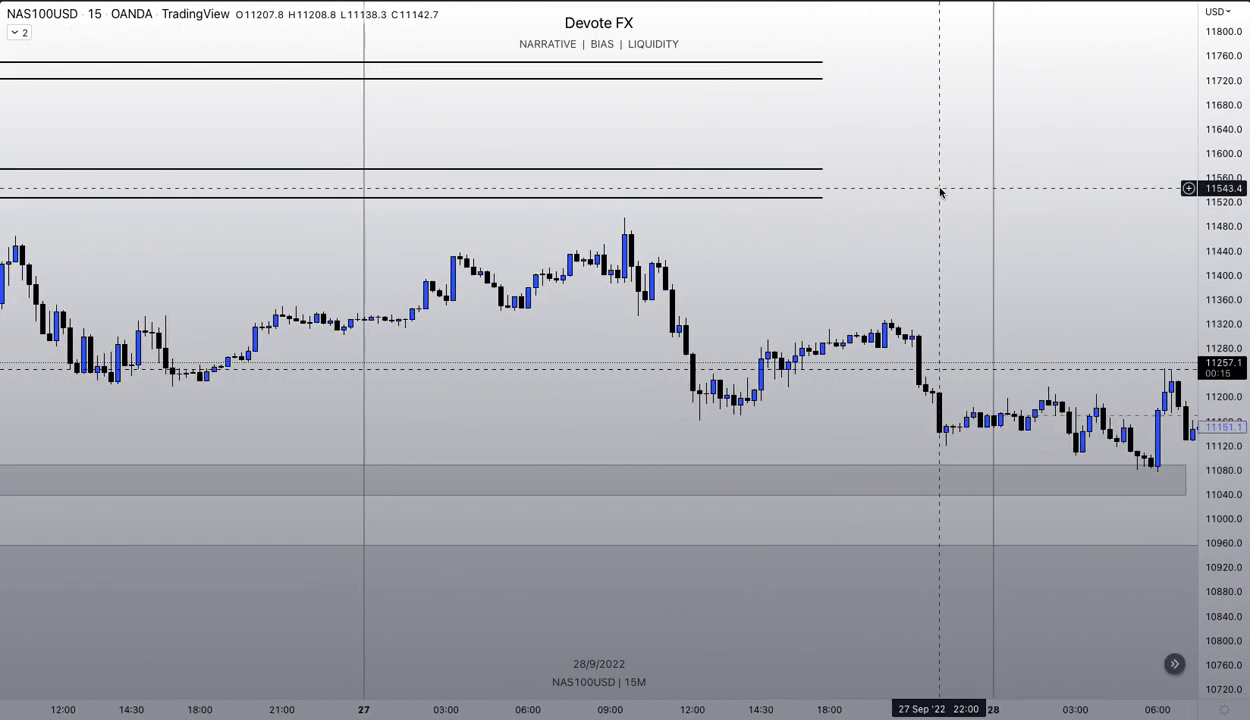
pyautogui.scroll(3, 858, 330)
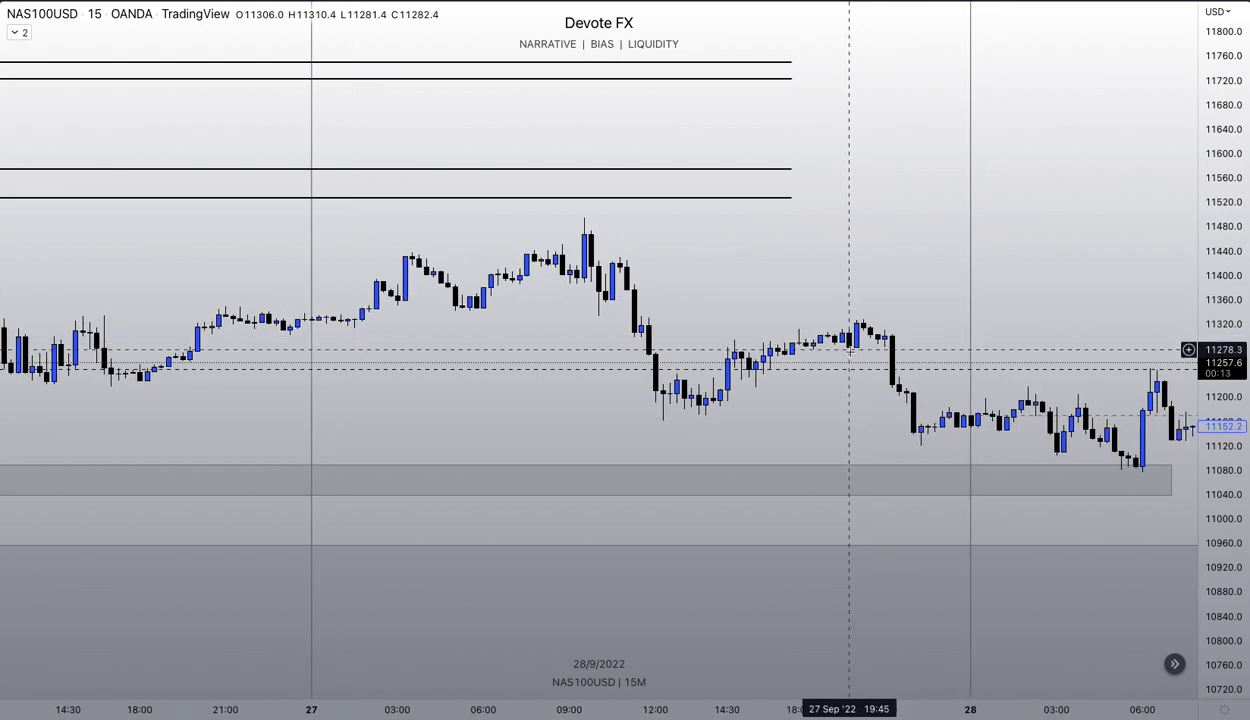
pyautogui.scroll(5, 1094, 257)
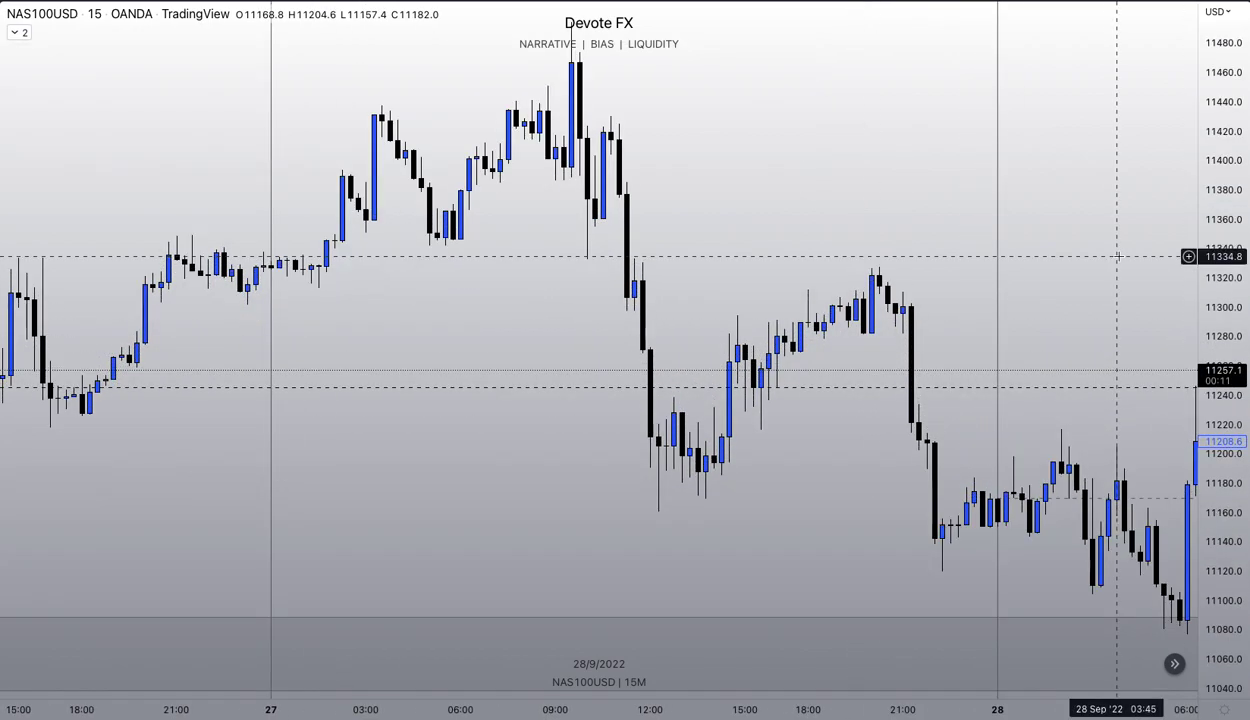
pyautogui.scroll(-2, 1075, 225)
pyautogui.moveTo(1085, 225); pyautogui.dragTo(1029, 275)
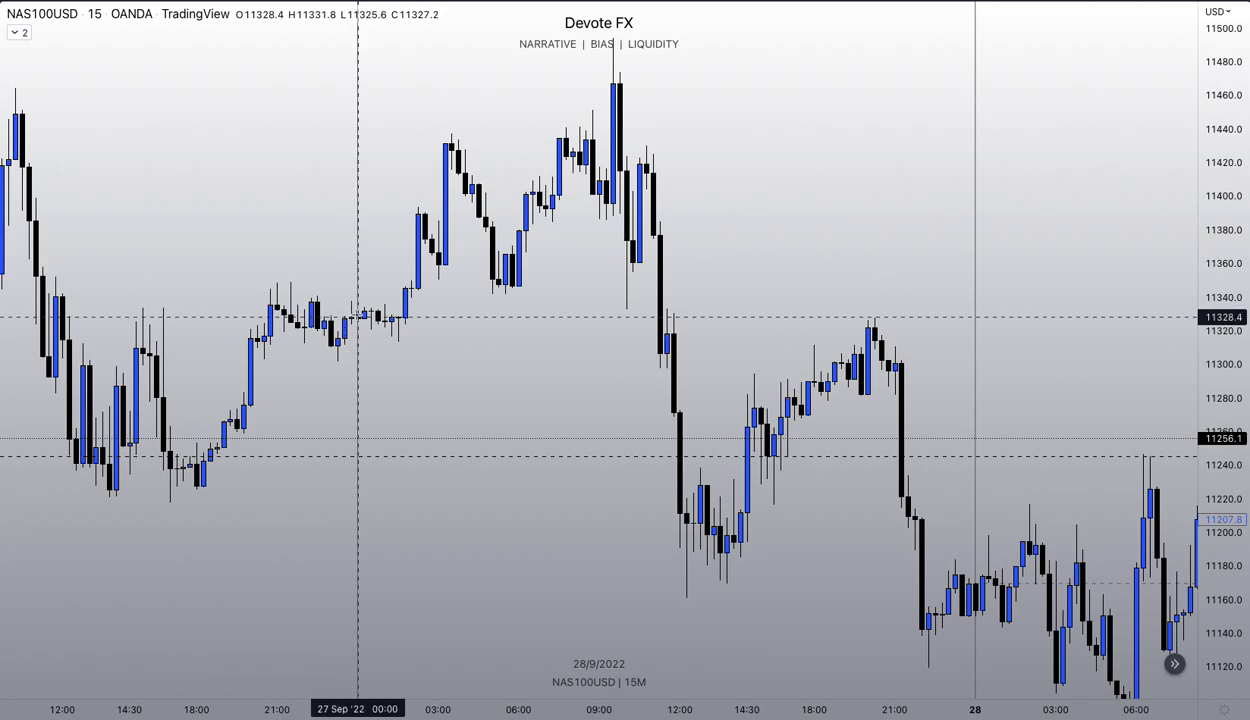
pyautogui.moveTo(358, 317); pyautogui.dragTo(915, 321)
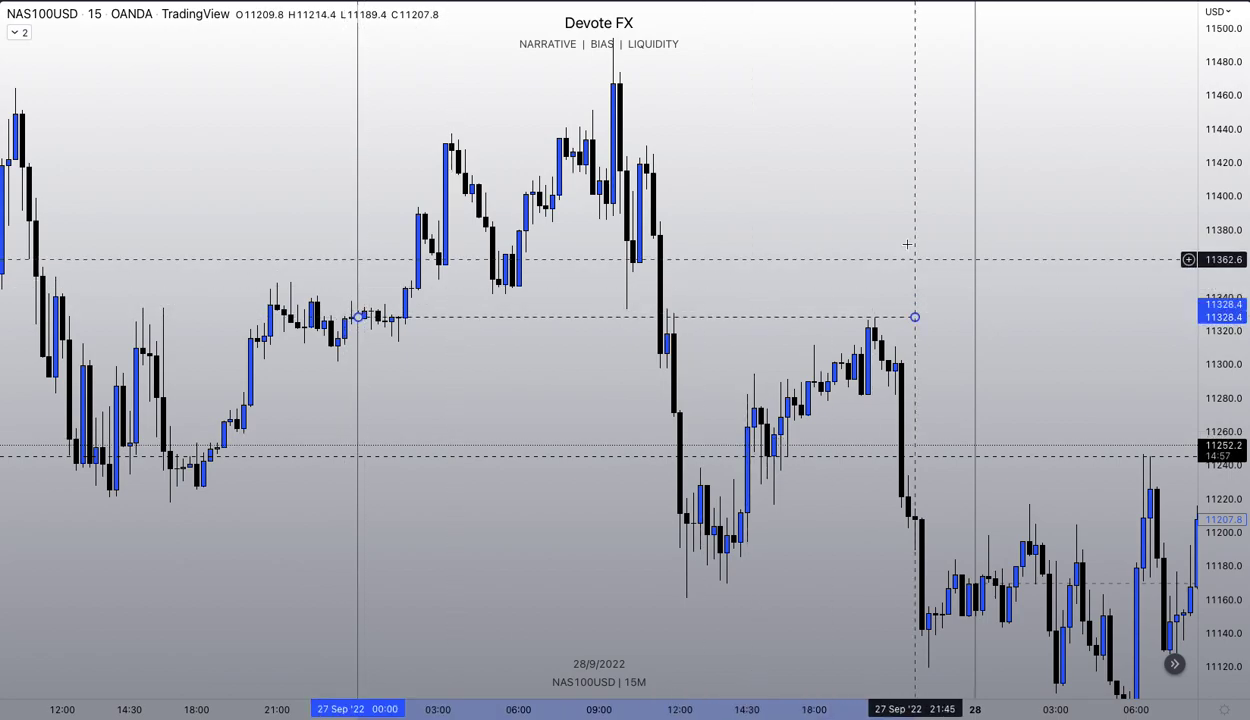
# Apply the saved WOP template to the midnight-open trend line and change its label text to DOP
pyautogui.doubleClick(905, 317)
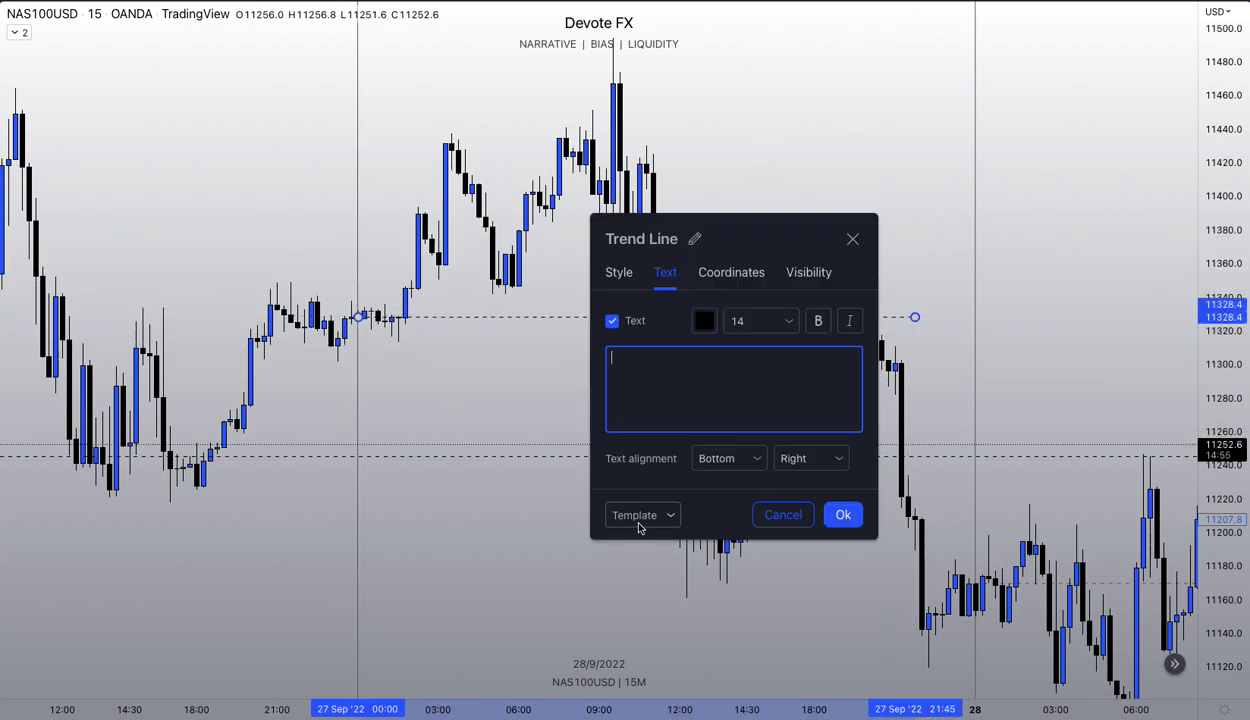
pyautogui.click(632, 514)
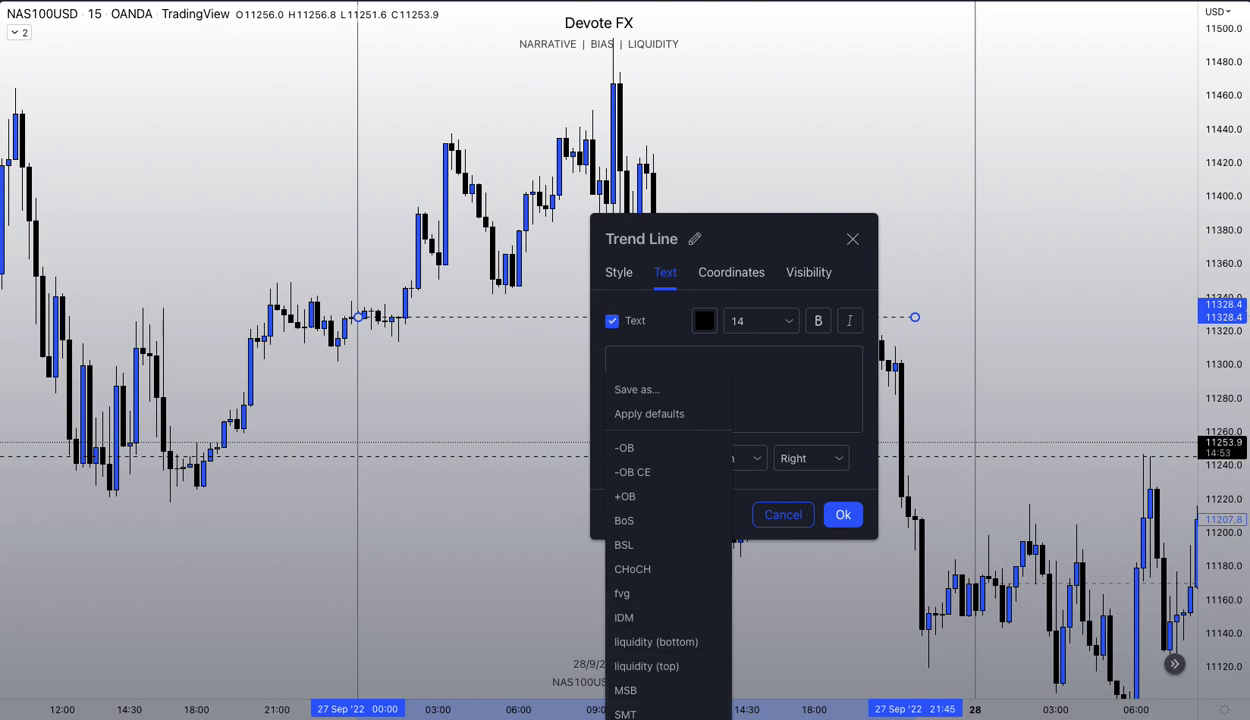
pyautogui.click(640, 712)
pyautogui.click(648, 371)
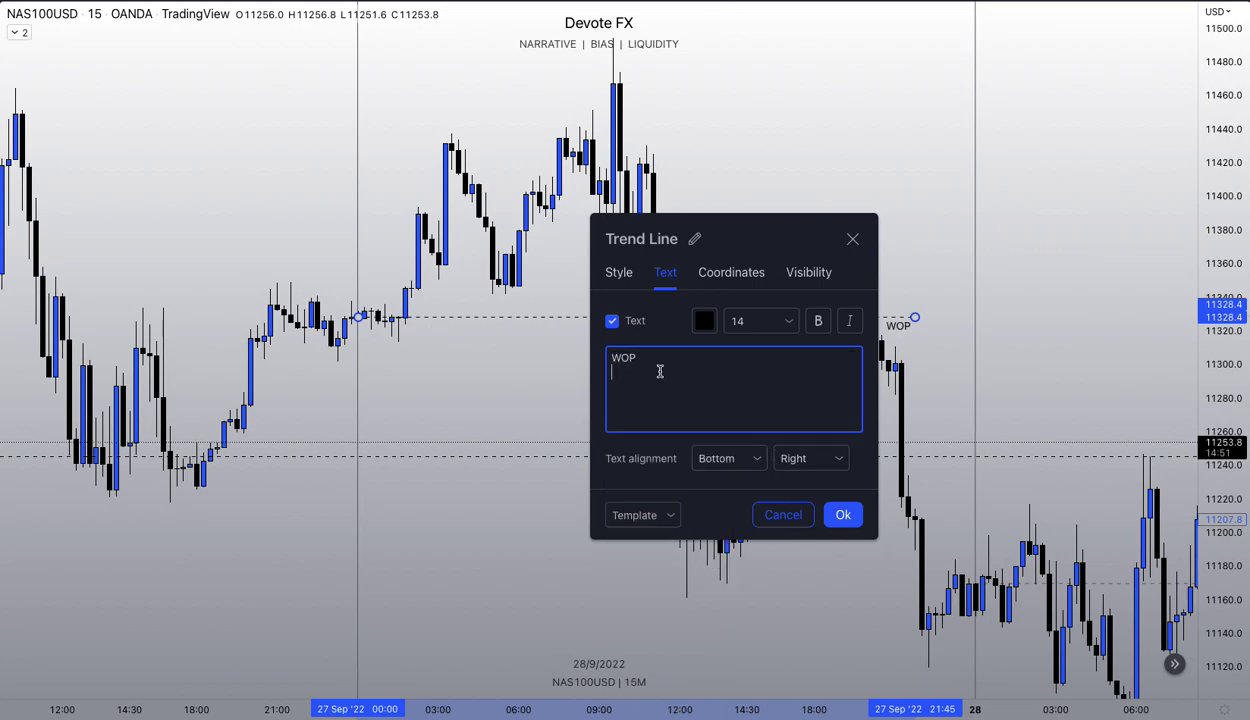
pyautogui.press('Right')
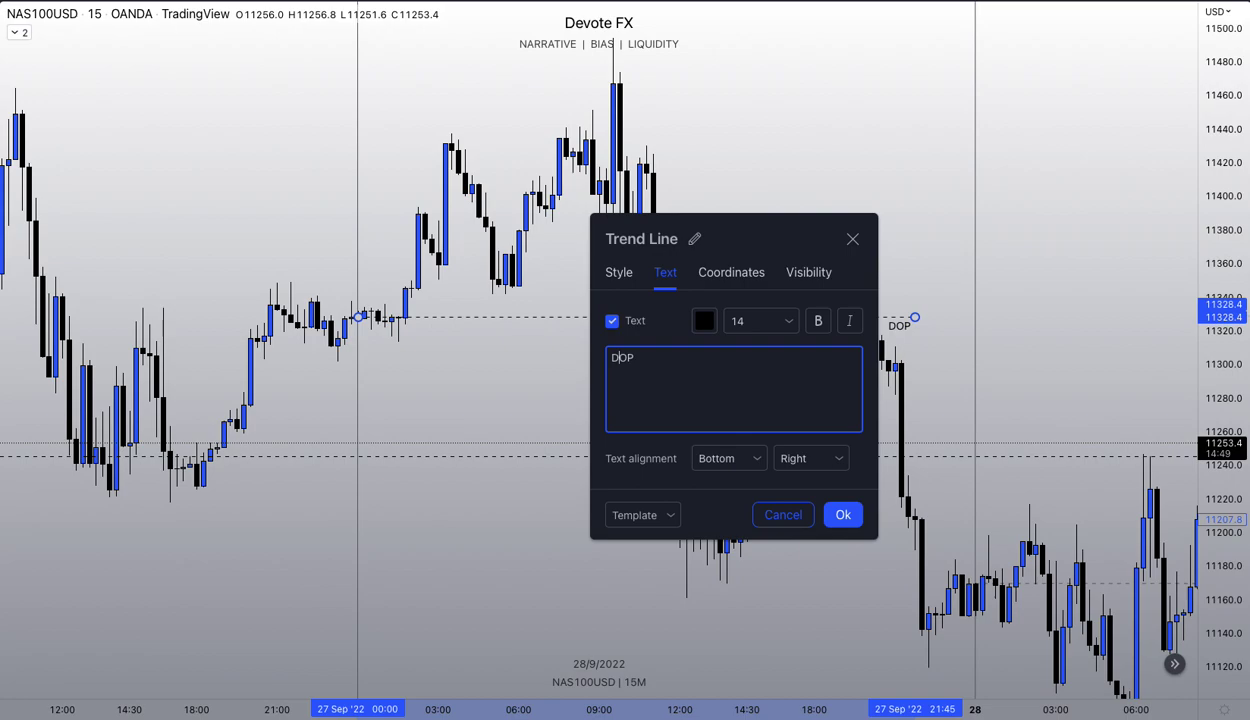
pyautogui.click(843, 514)
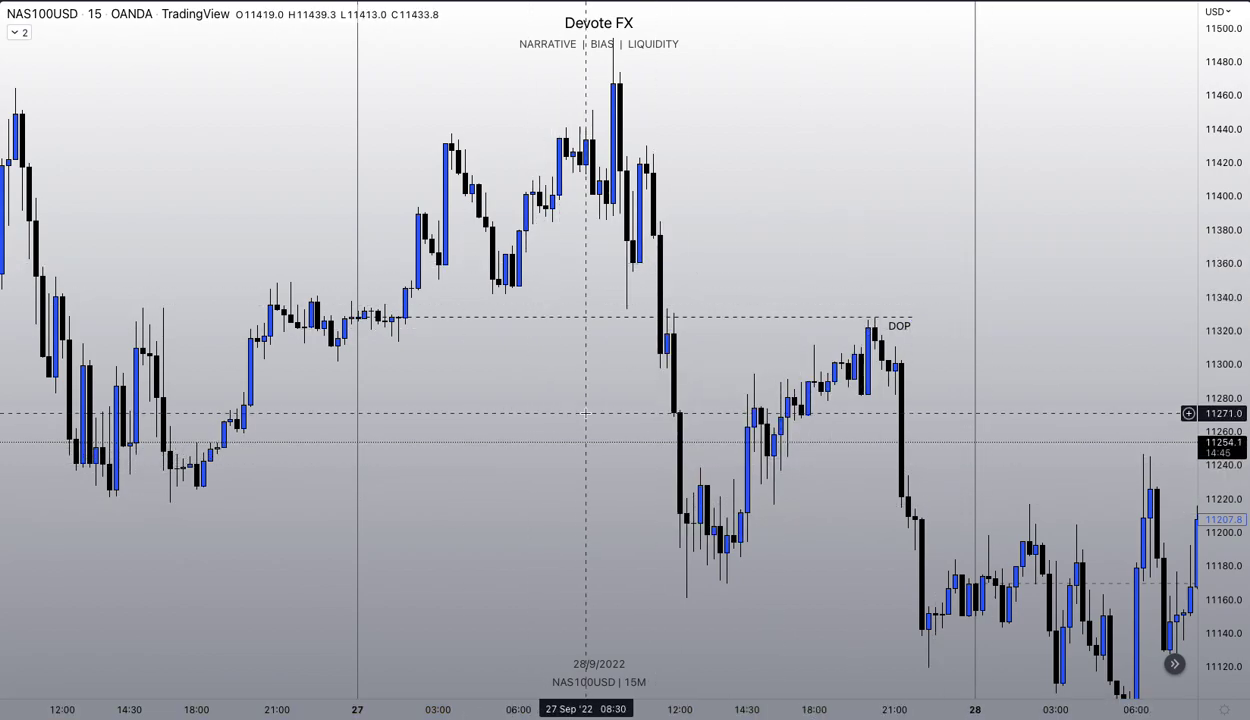
# Draw a horizontal trend line at 11464.7 from the 26 September 10:15 high to 27 September 09:45
pyautogui.moveTo(586, 427); pyautogui.dragTo(586, 462)
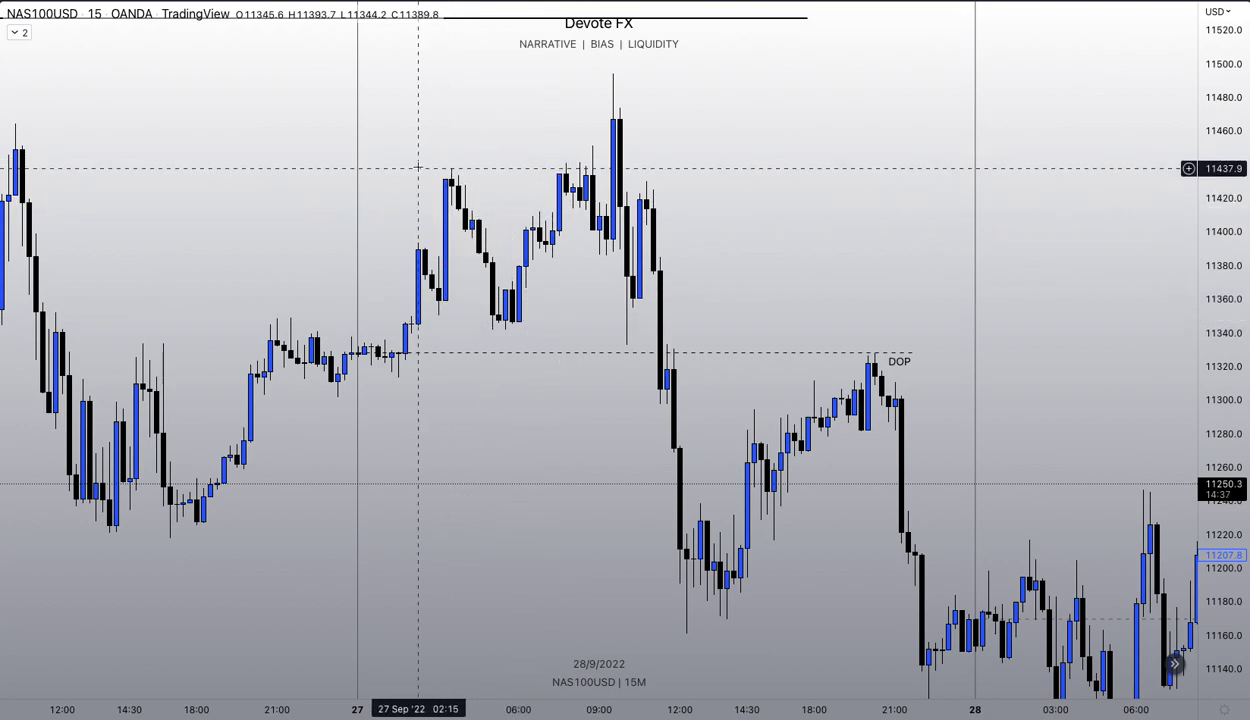
pyautogui.moveTo(441, 162); pyautogui.dragTo(456, 242)
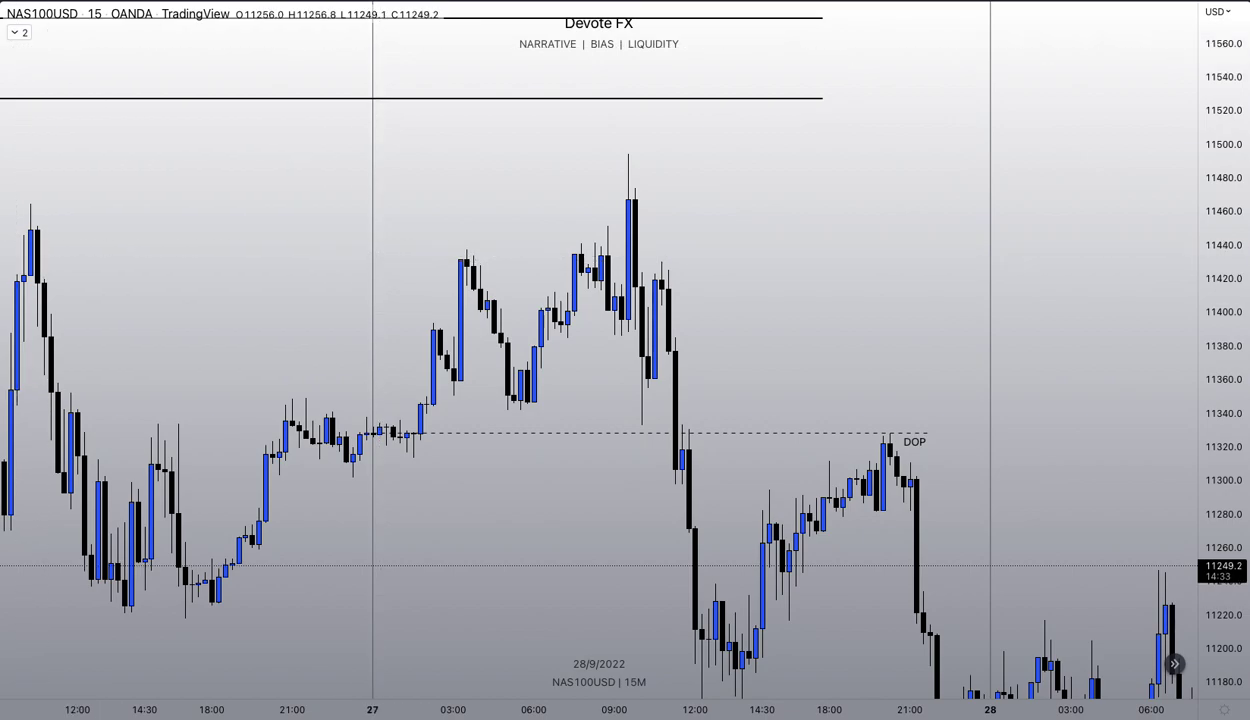
pyautogui.click(30, 204)
pyautogui.click(634, 204)
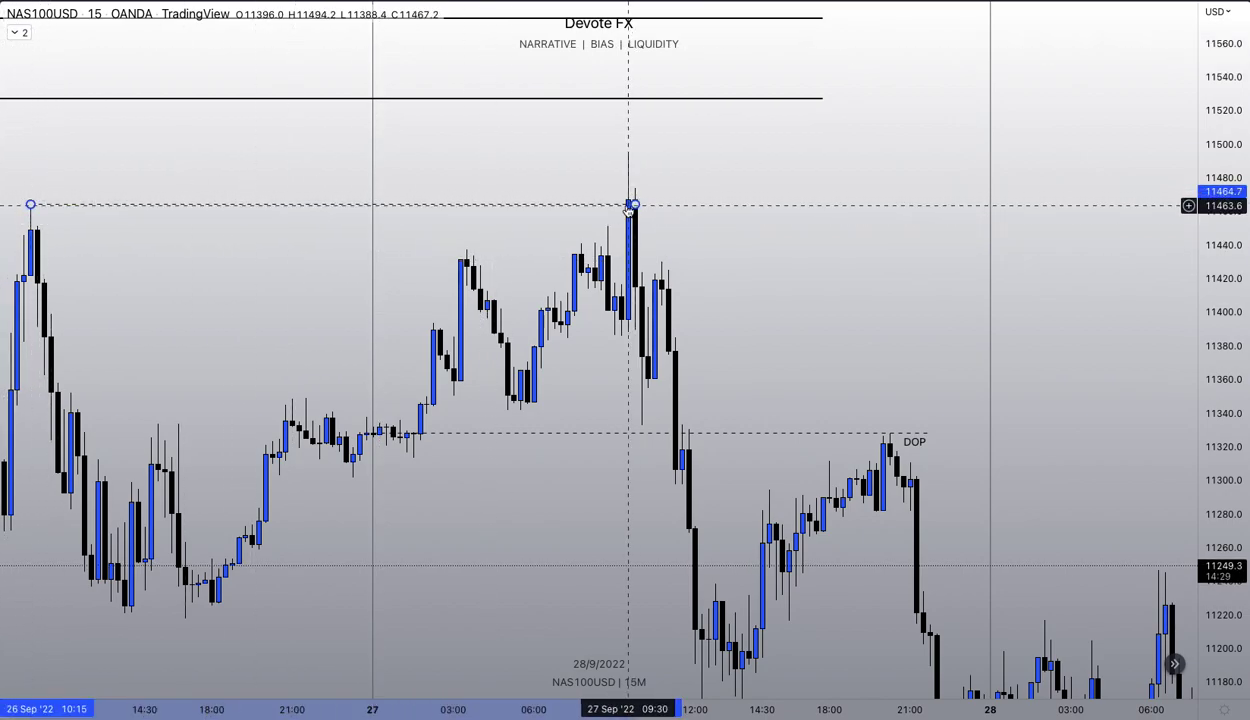
# Apply the saved BSL template to the trend line on the 26 September high and deselect it
pyautogui.doubleClick(606, 205)
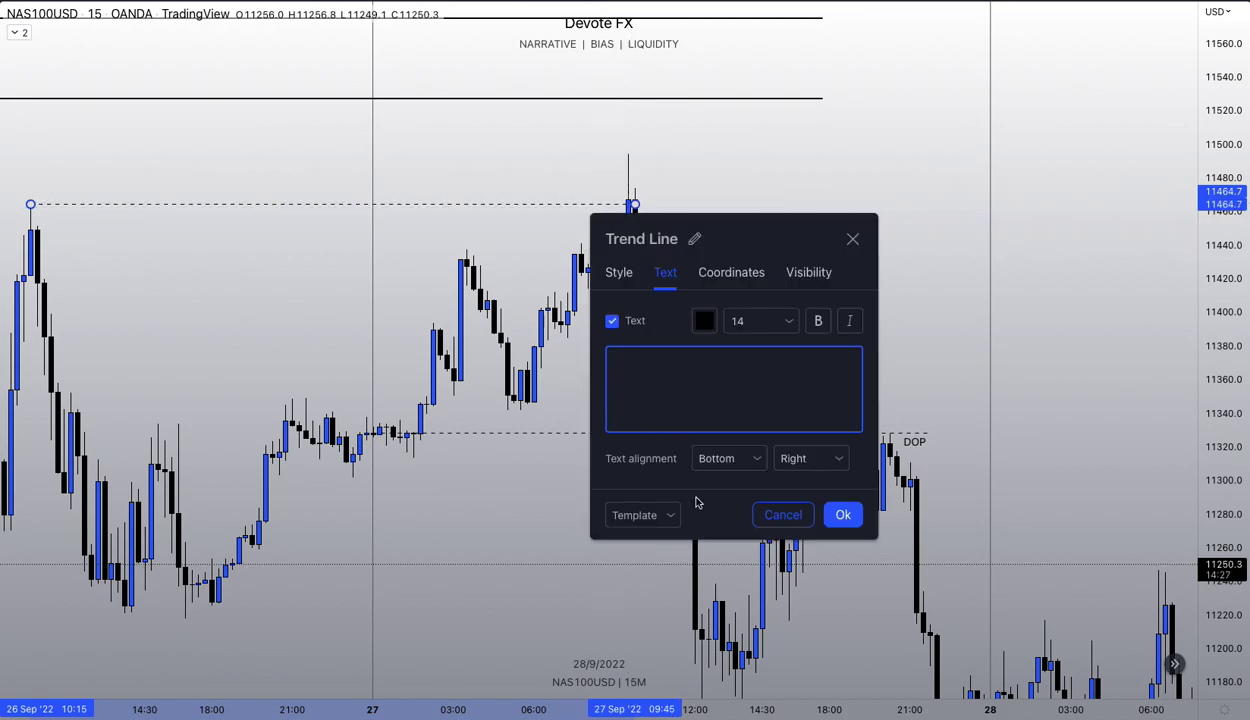
pyautogui.click(642, 515)
pyautogui.click(667, 549)
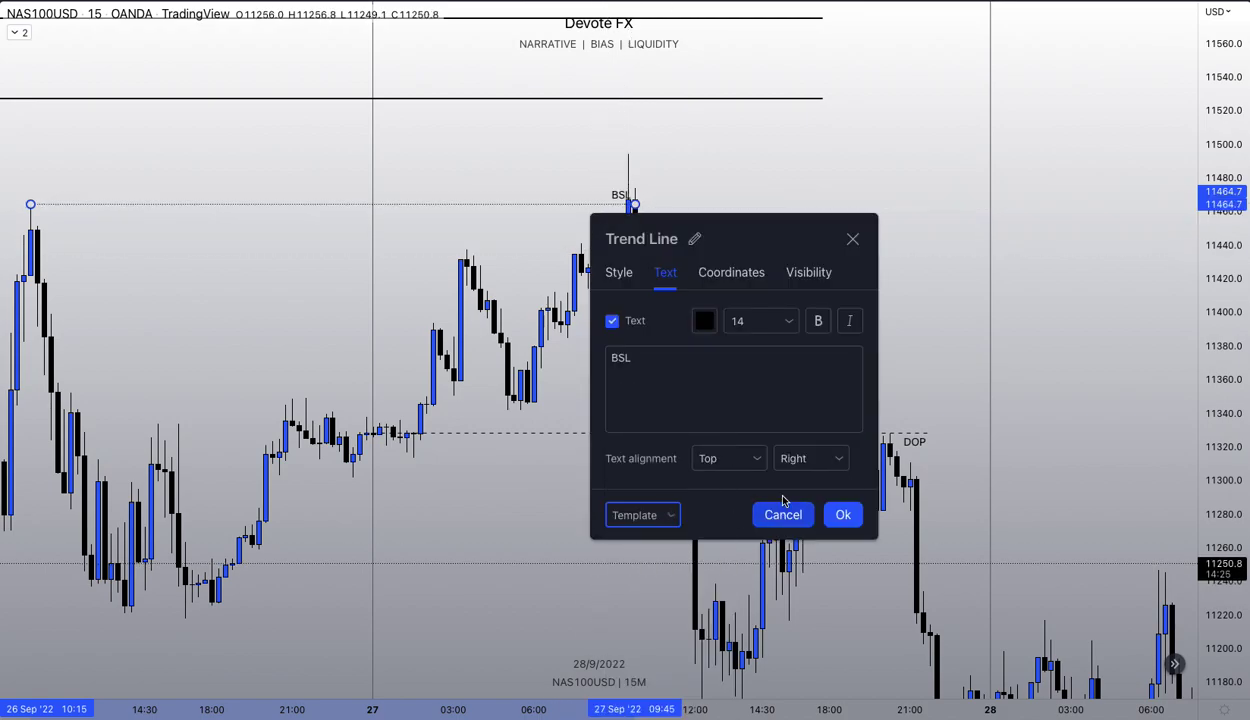
pyautogui.click(843, 515)
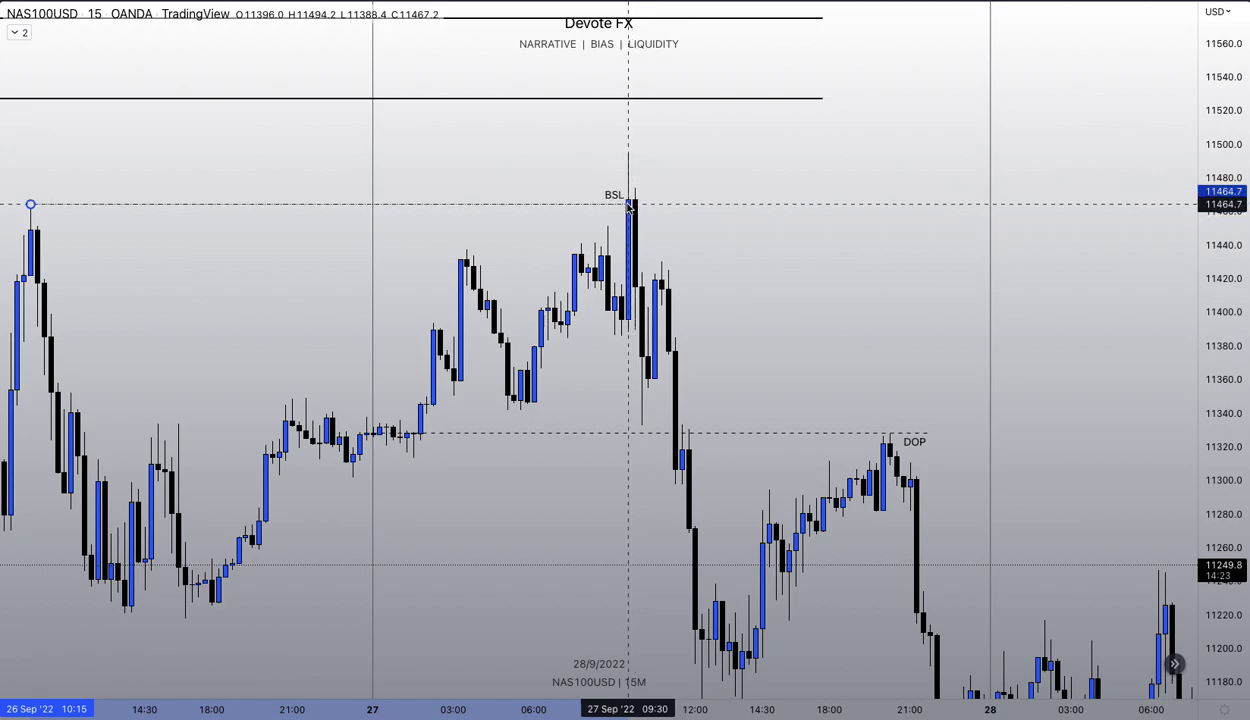
pyautogui.click(873, 184)
# Examine the 26 and 27 September price action around the BSL and DOP lines
pyautogui.scroll(2, 866, 172)
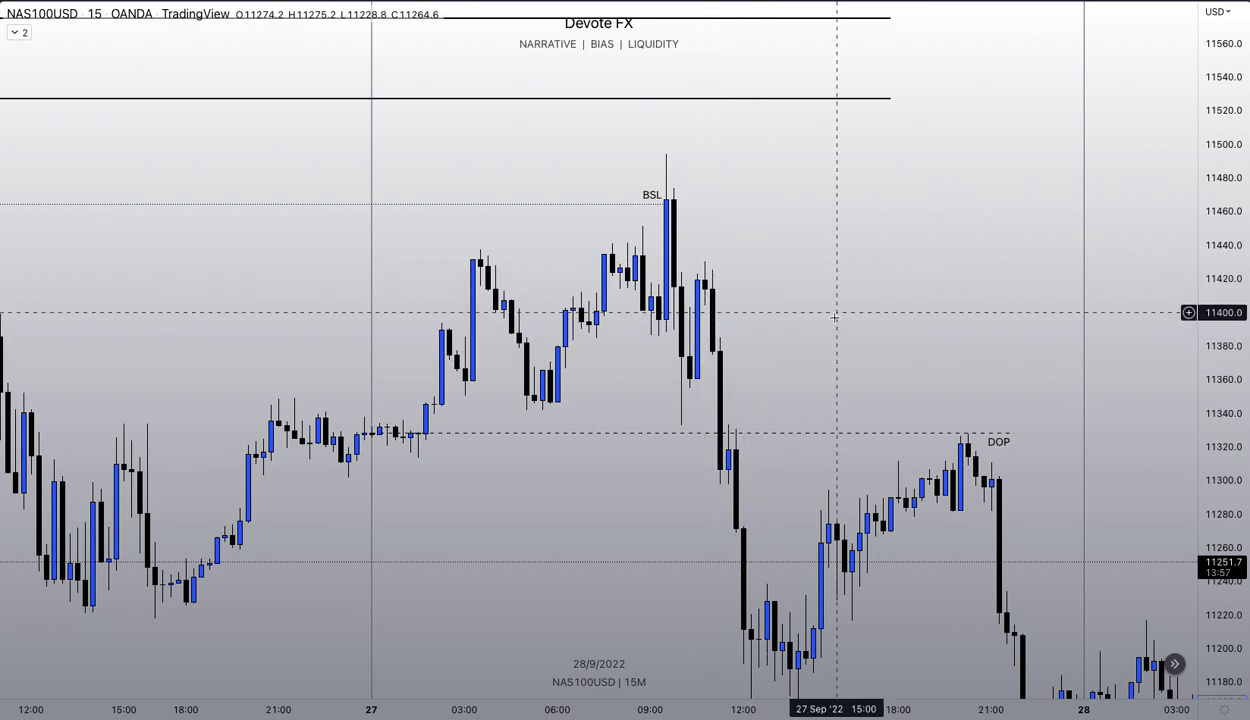
pyautogui.moveTo(756, 315); pyautogui.dragTo(711, 159)
pyautogui.scroll(-4, 760, 408)
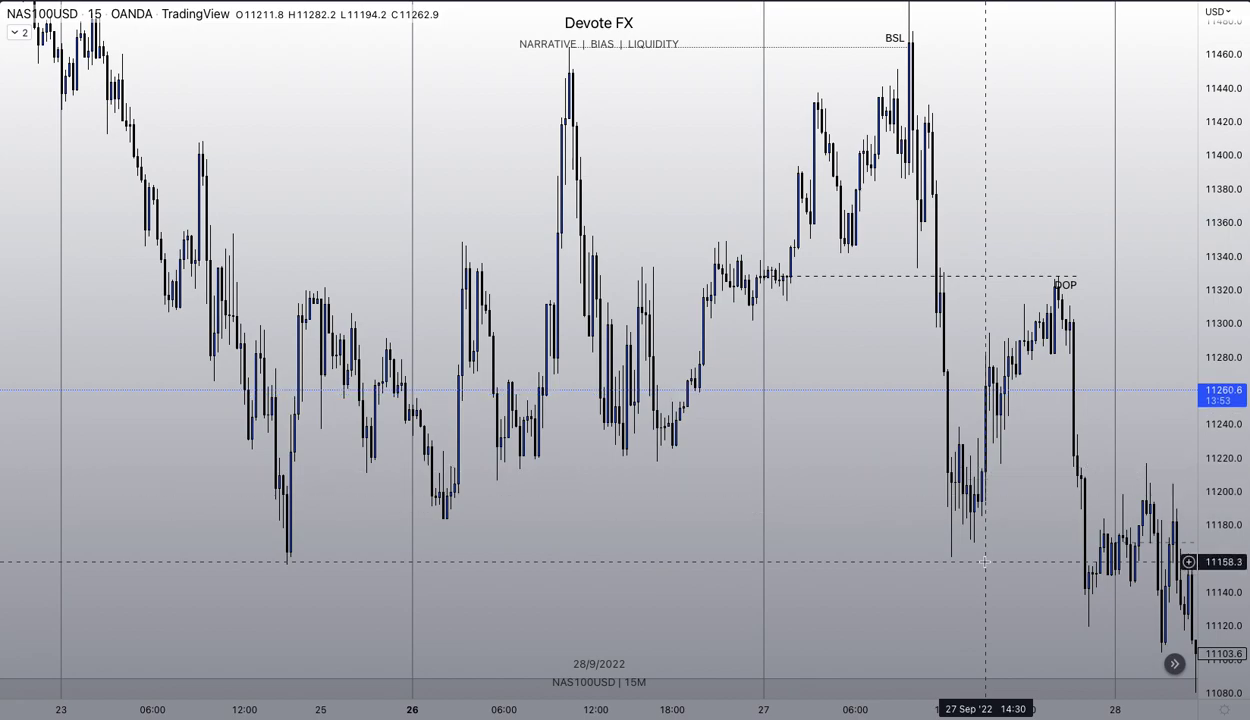
pyautogui.scroll(2, 975, 472)
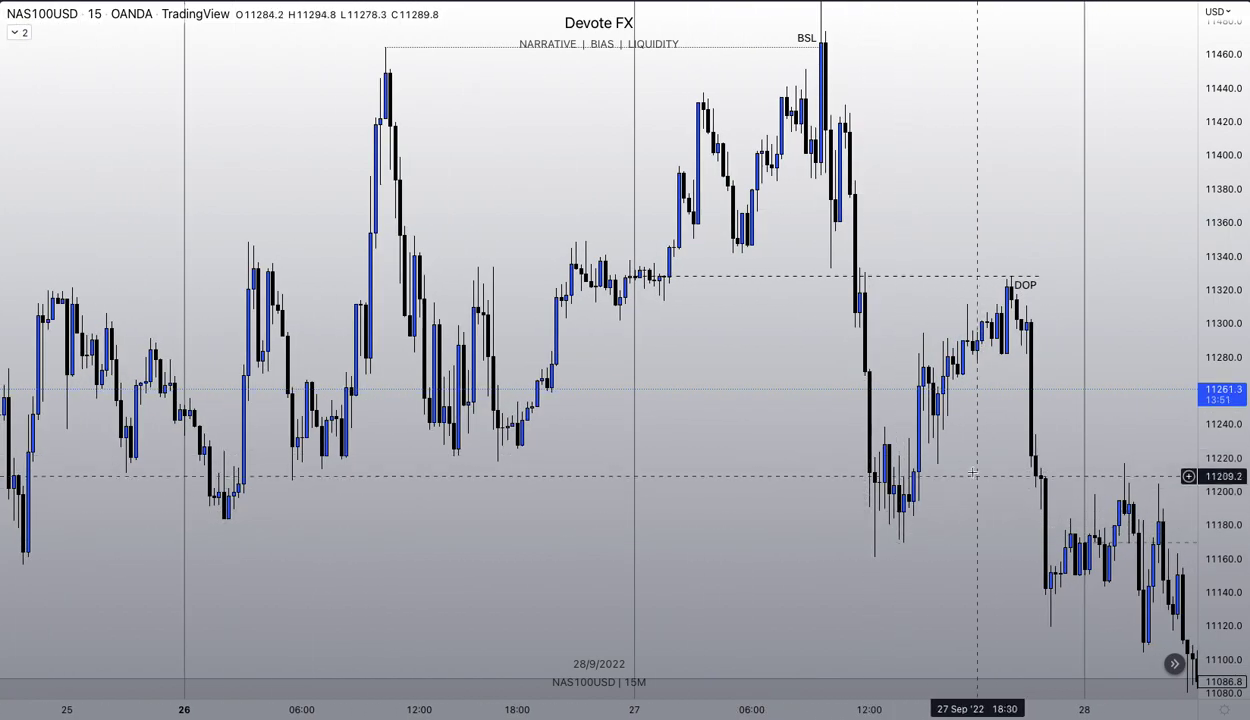
pyautogui.scroll(2, 962, 414)
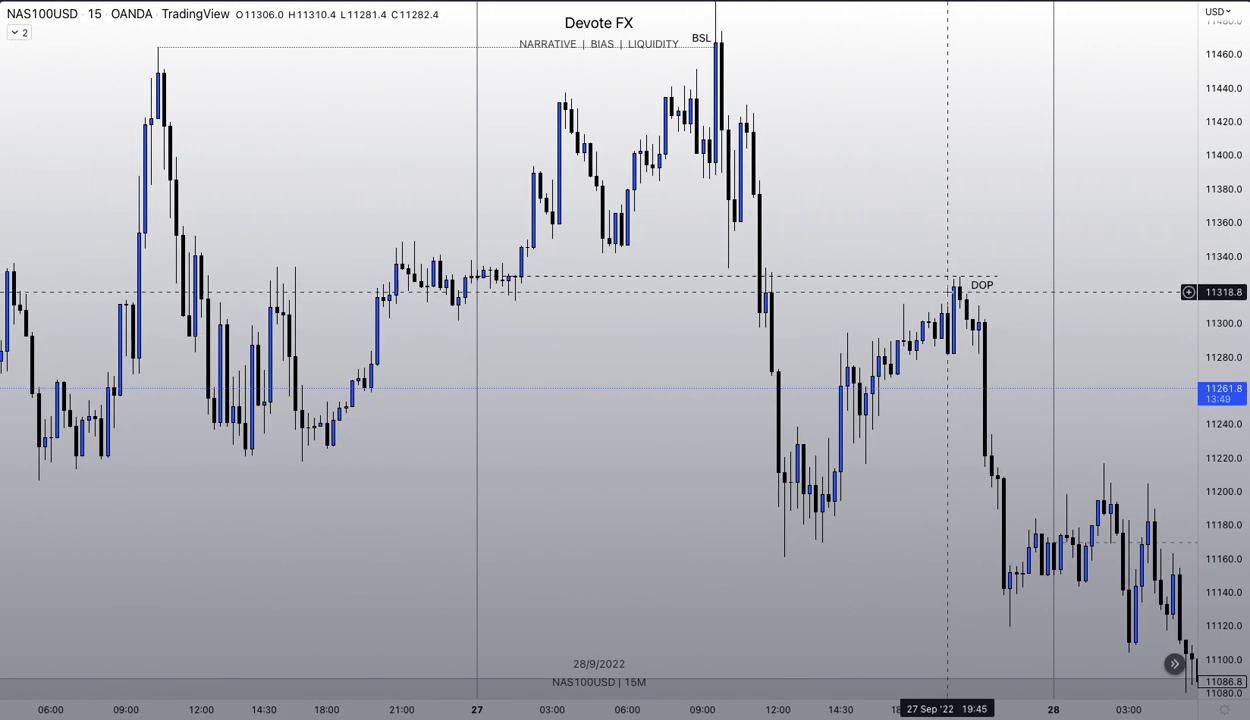
pyautogui.scroll(3, 985, 291)
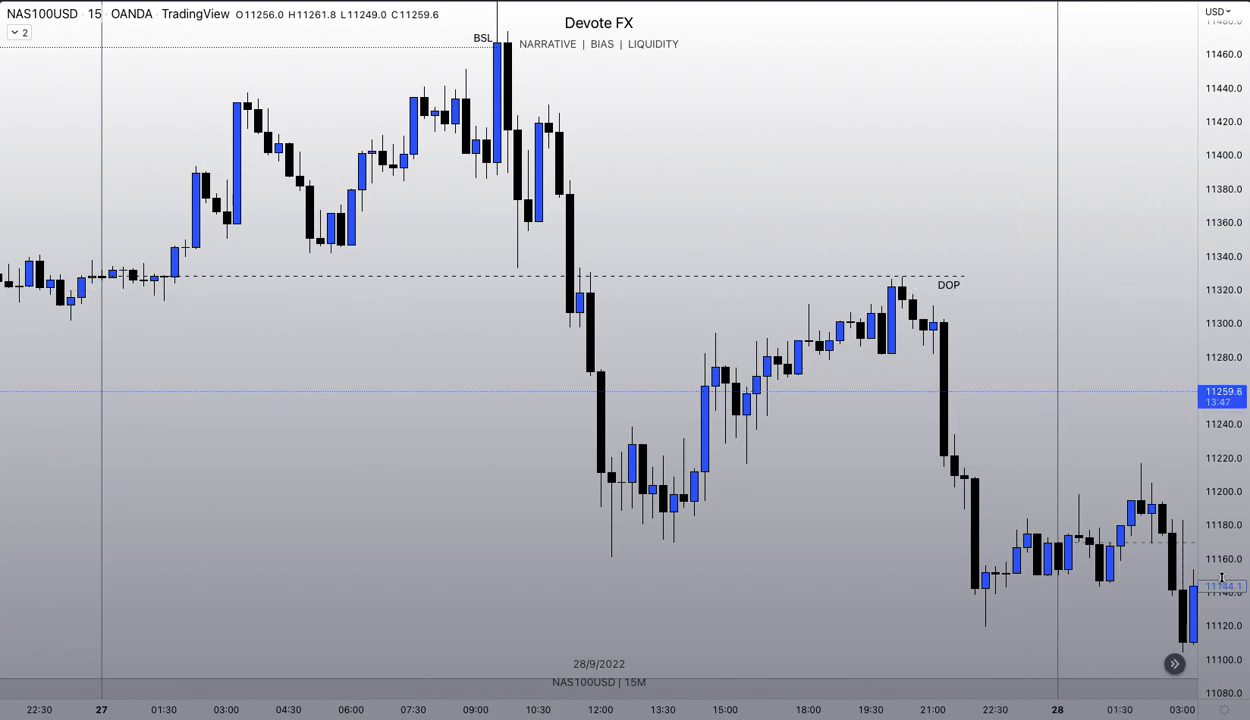
pyautogui.moveTo(1221, 578); pyautogui.dragTo(1220, 380)
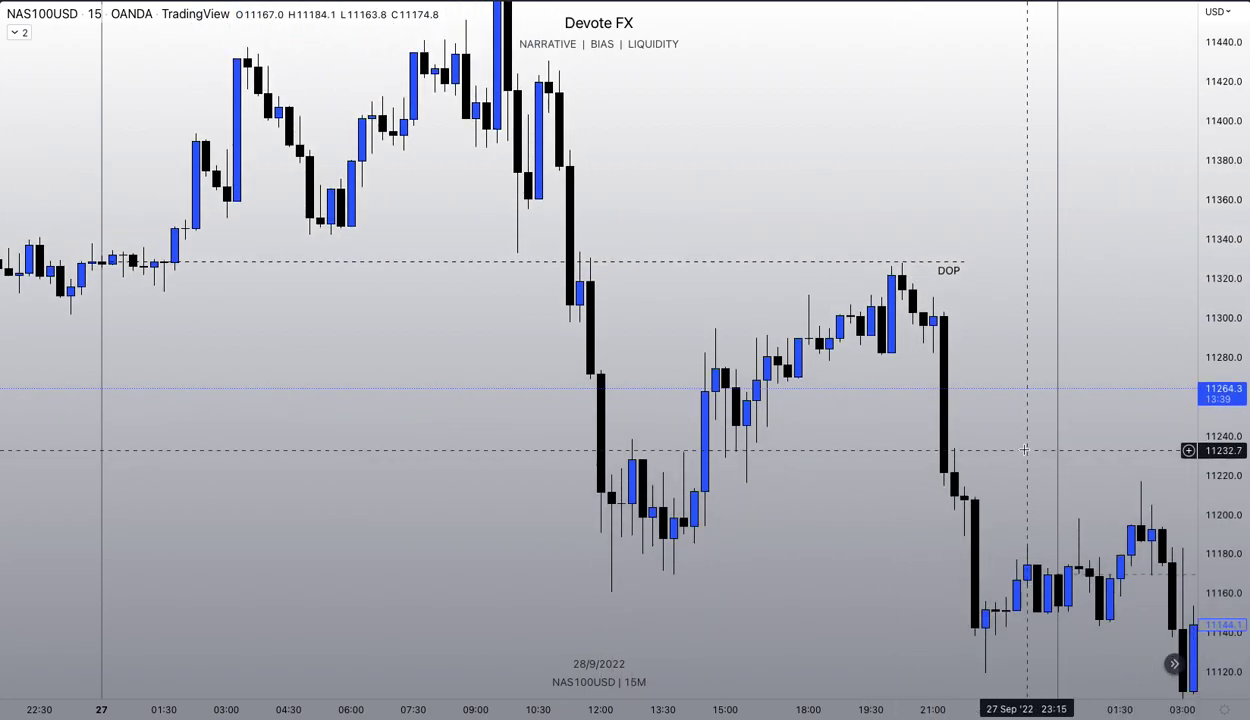
# Examine the 28 September price action relative to the Midnight and 8:30 opens, the DOP line and the highs above
pyautogui.scroll(-3, 1025, 450)
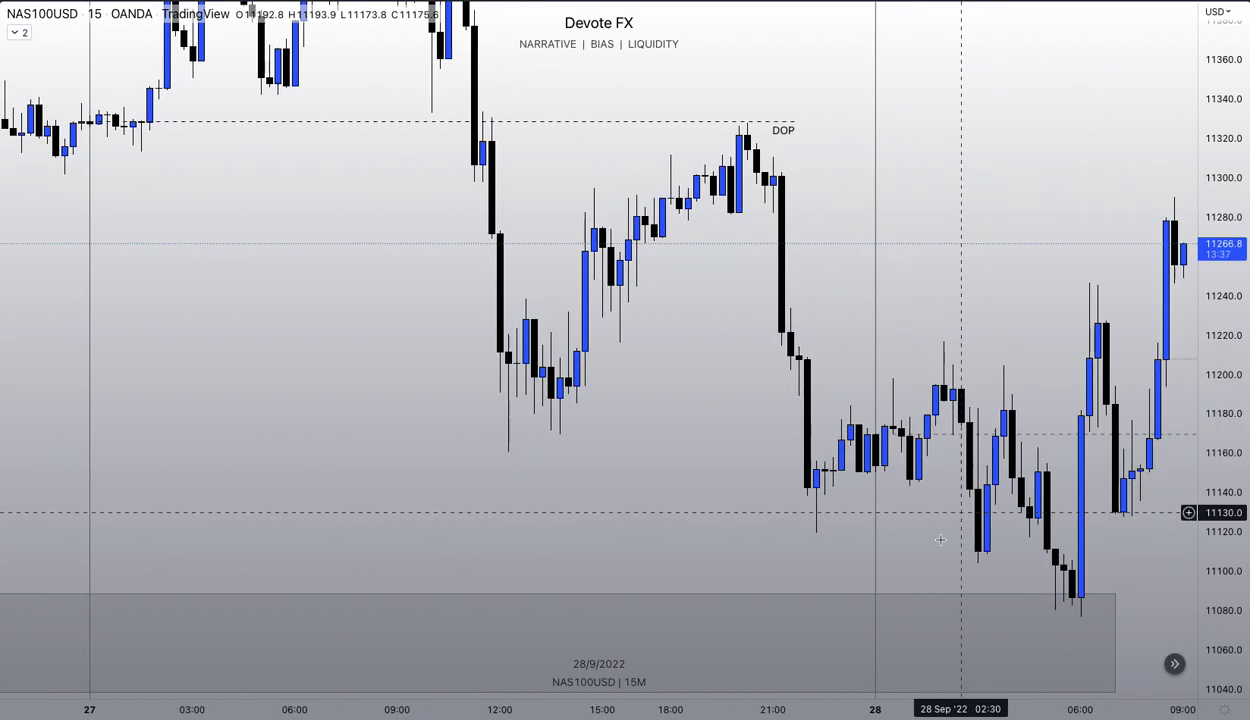
pyautogui.scroll(-1, 940, 540)
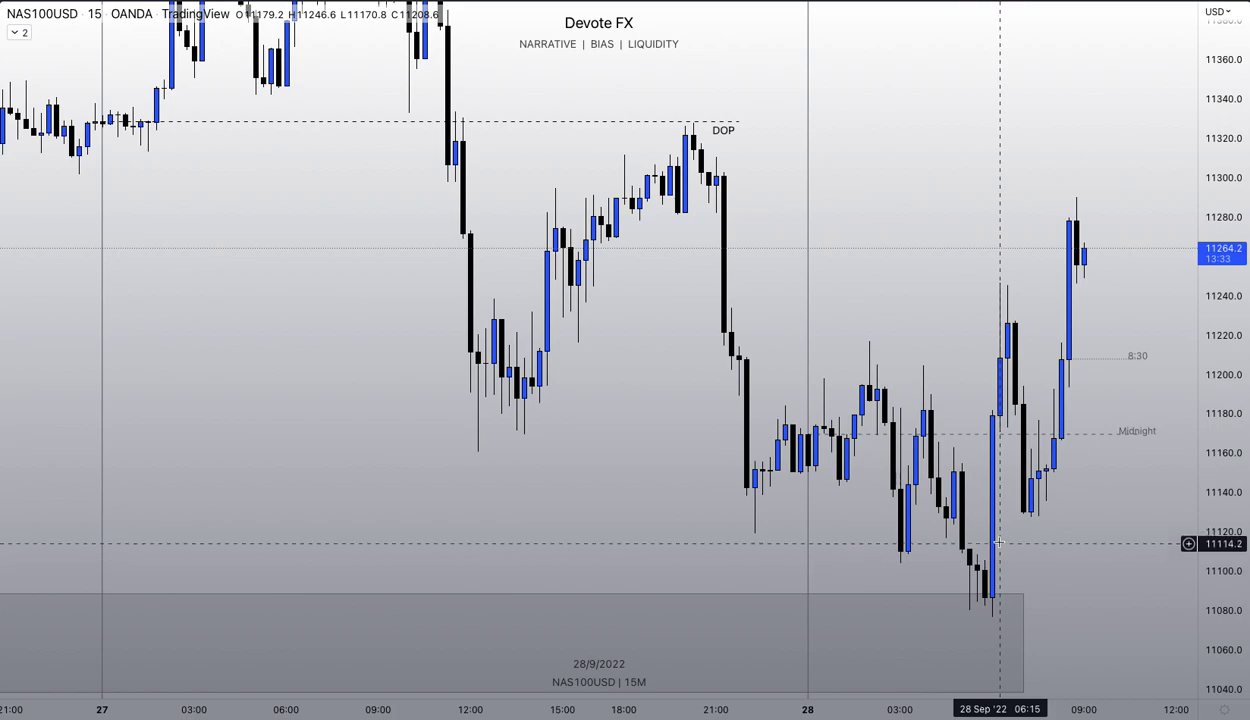
pyautogui.scroll(2, 998, 543)
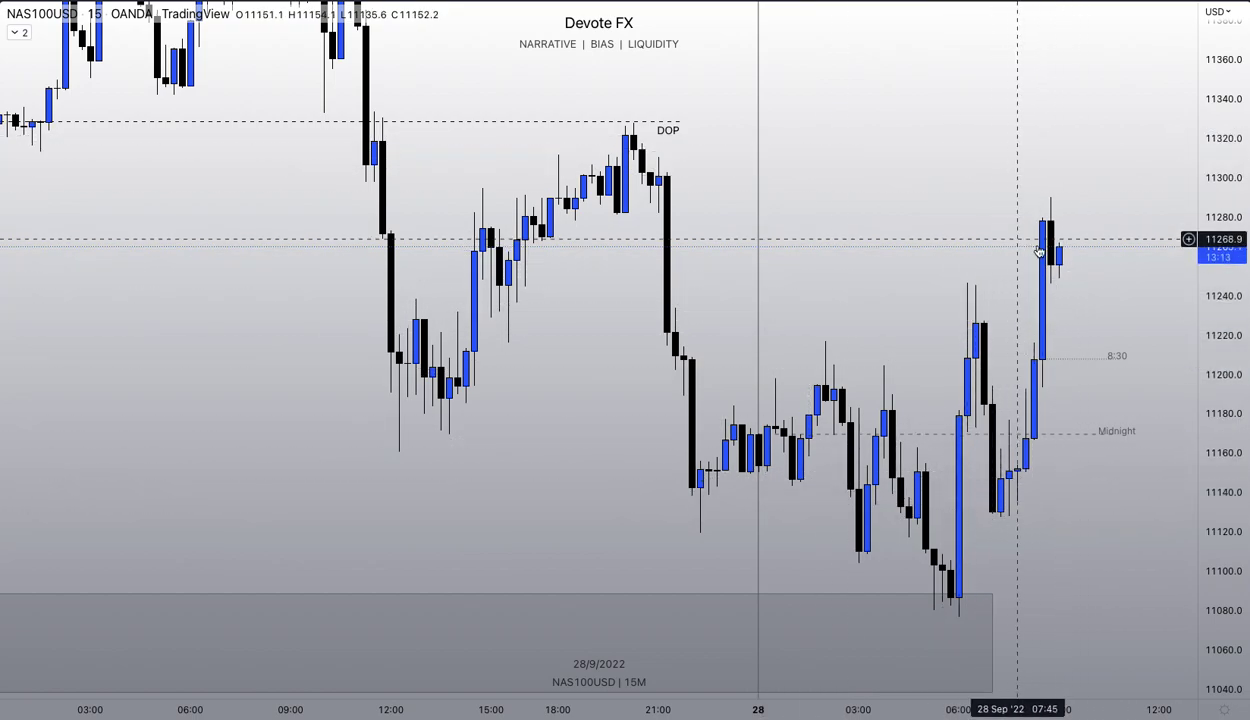
pyautogui.moveTo(1037, 217); pyautogui.dragTo(1022, 344)
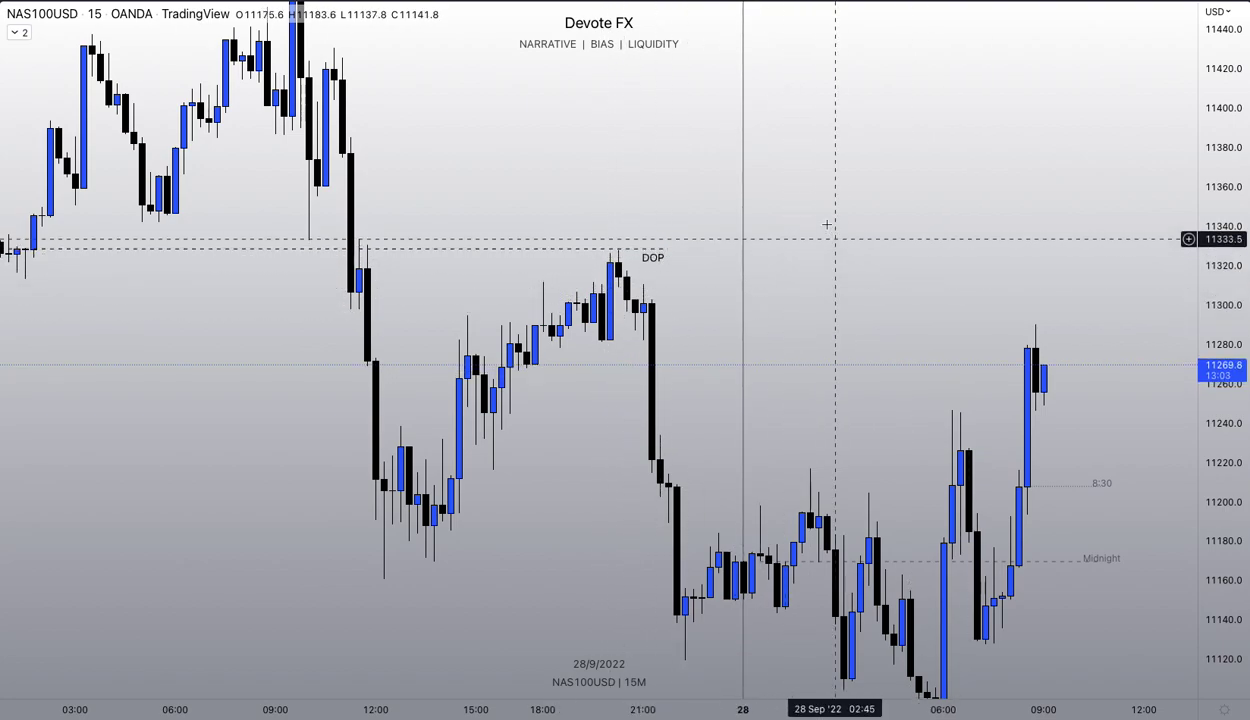
pyautogui.moveTo(826, 223); pyautogui.dragTo(848, 276)
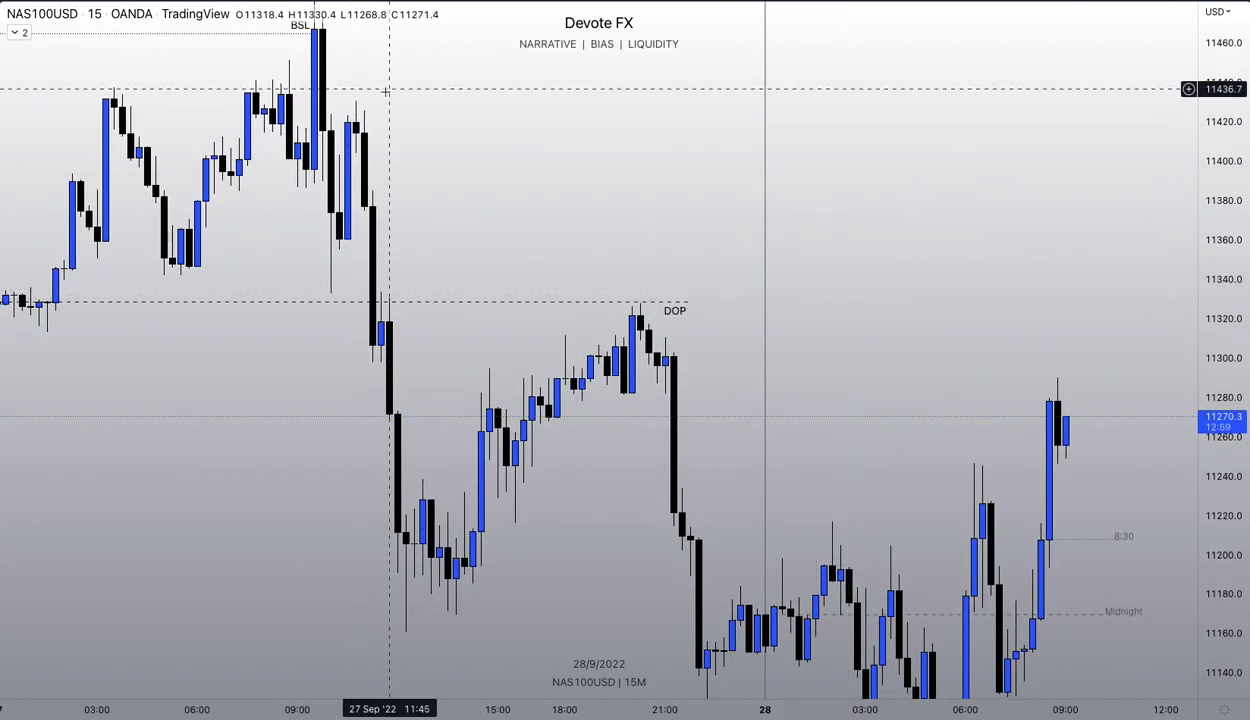
pyautogui.moveTo(385, 89); pyautogui.dragTo(395, 216)
pyautogui.moveTo(506, 215); pyautogui.dragTo(504, 326)
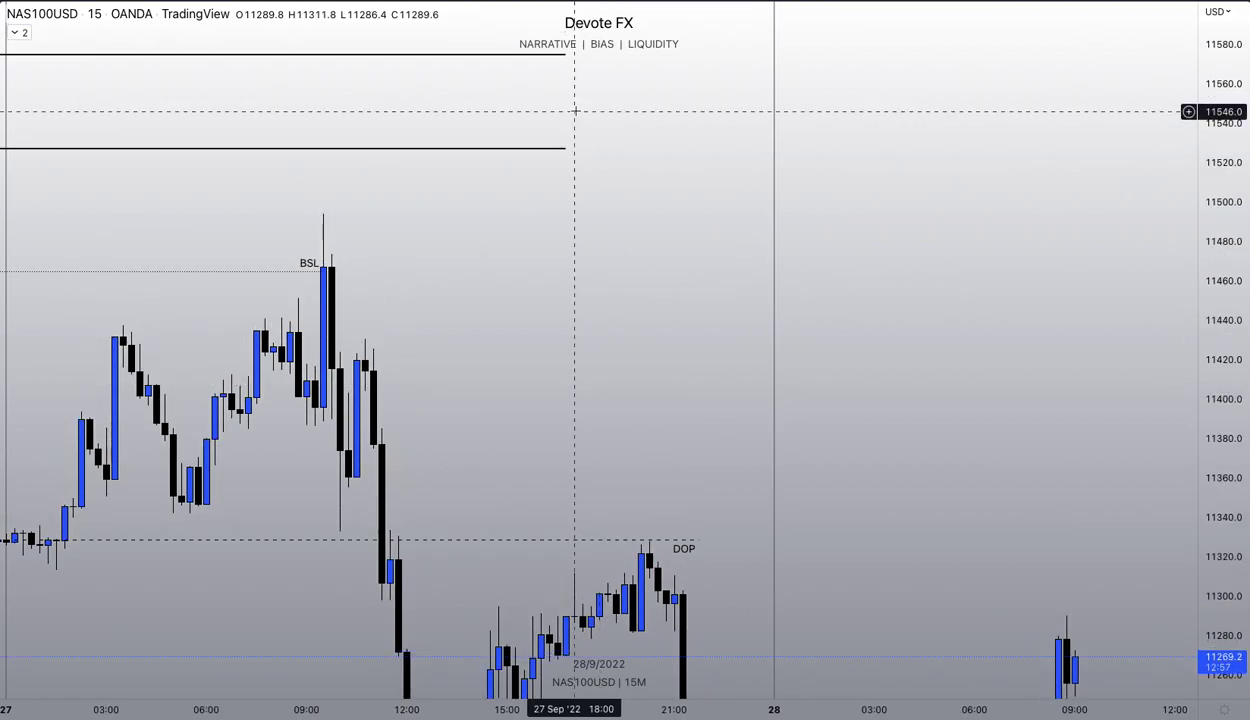
pyautogui.scroll(-5, 1083, 438)
pyautogui.hscroll(2, 1083, 438)
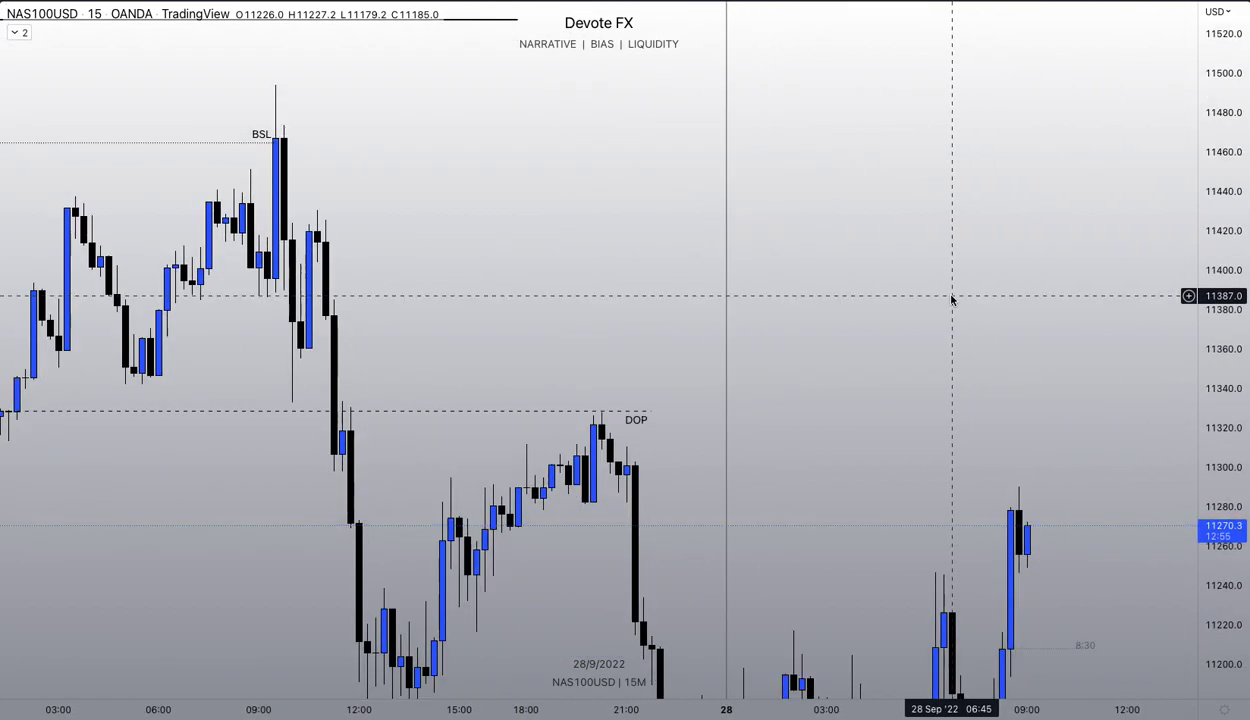
pyautogui.moveTo(1190, 216); pyautogui.dragTo(1190, 419)
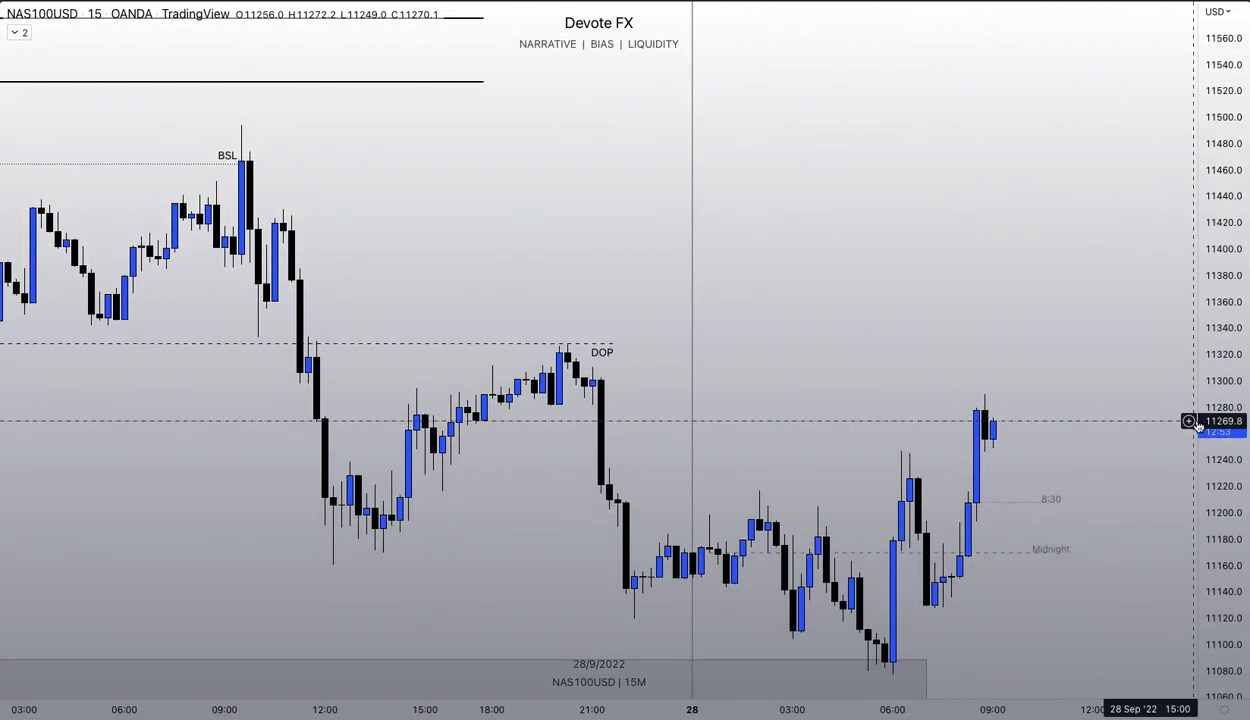